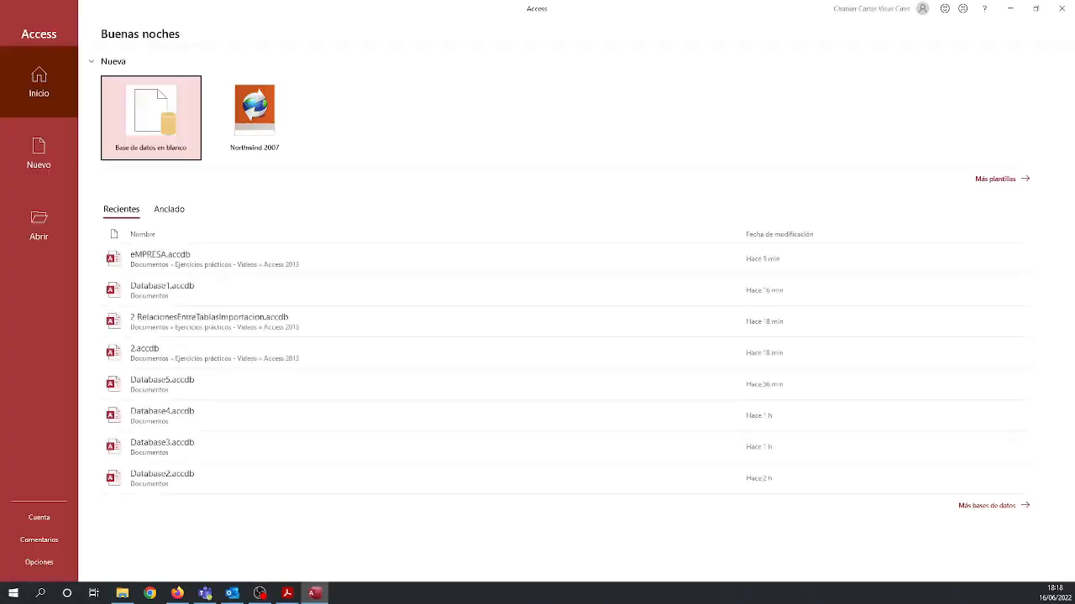
Create a blank database named Empresa in the Access 2013 folder inside Documentos > Ejercicios prácticos - Videos.
{"action": "left_click", "coordinate": [161, 130]}
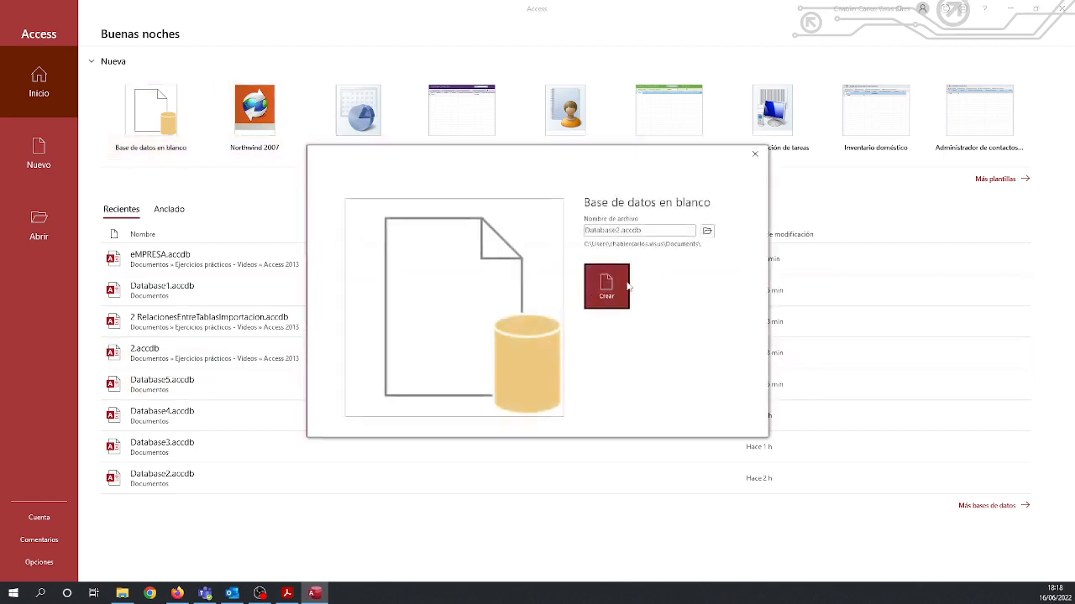
{"action": "left_click", "coordinate": [707, 231]}
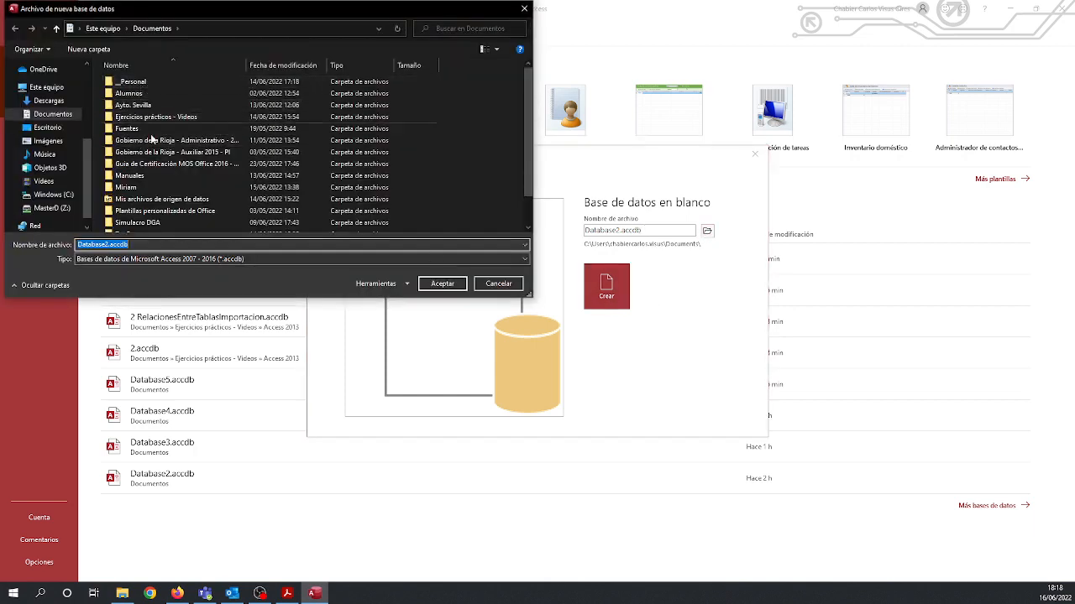
{"action": "double_click", "coordinate": [134, 117]}
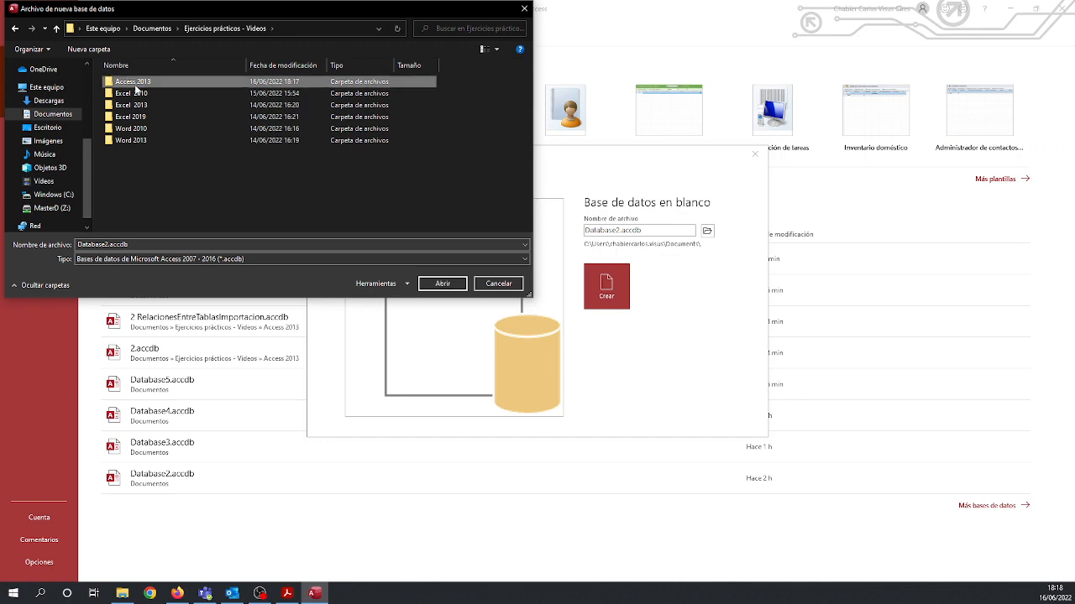
{"action": "double_click", "coordinate": [134, 81]}
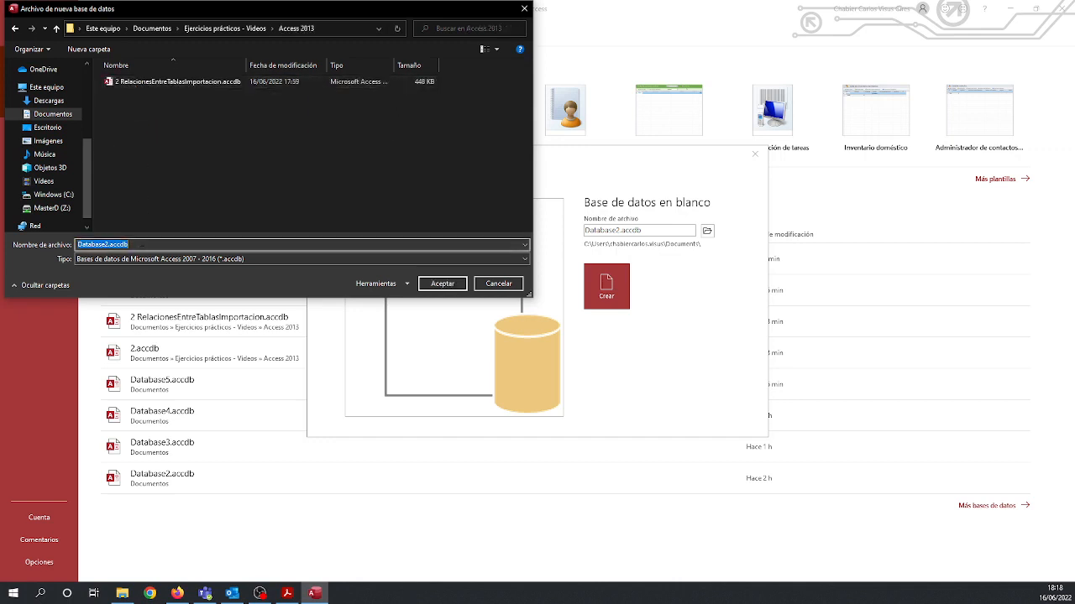
{"action": "type", "text": "Empresa"}
{"action": "left_click", "coordinate": [445, 286]}
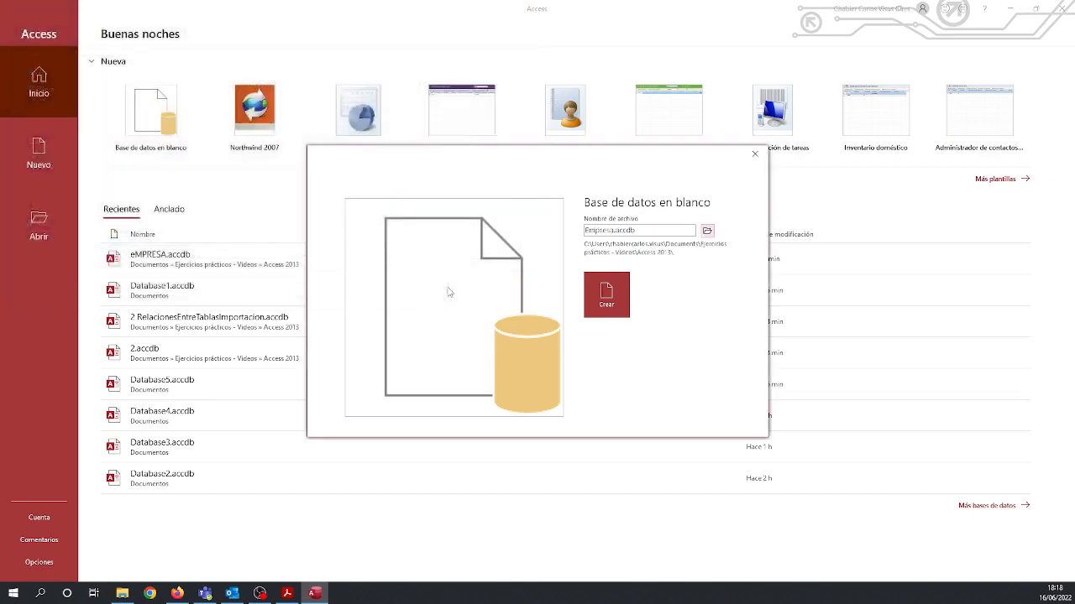
{"action": "left_click", "coordinate": [618, 293]}
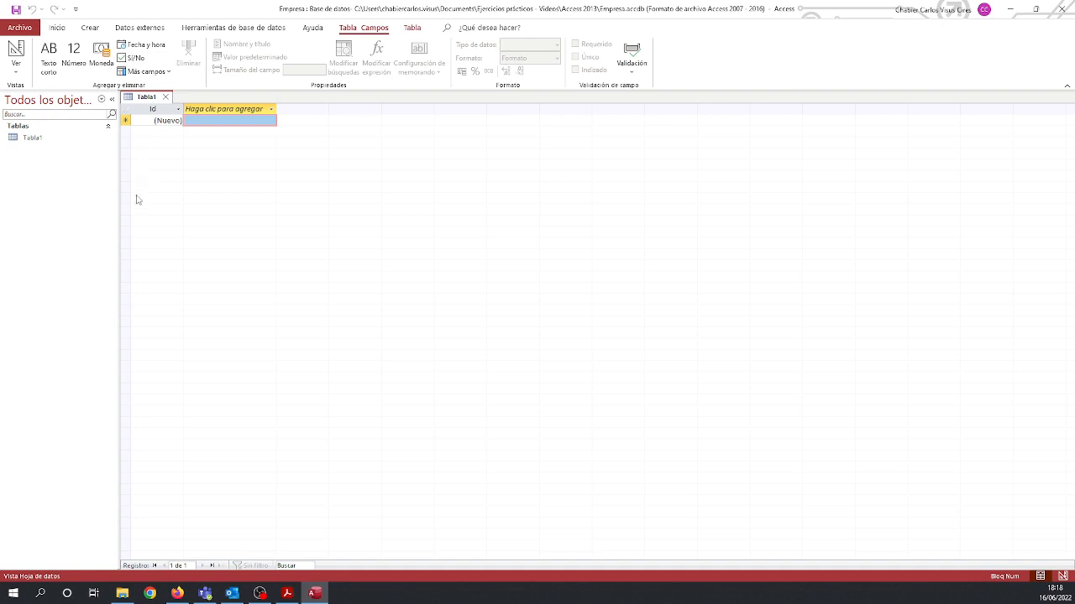
Close the default table, create a new table and open it in Design view, saving it as Clientes.
{"action": "left_click", "coordinate": [165, 96]}
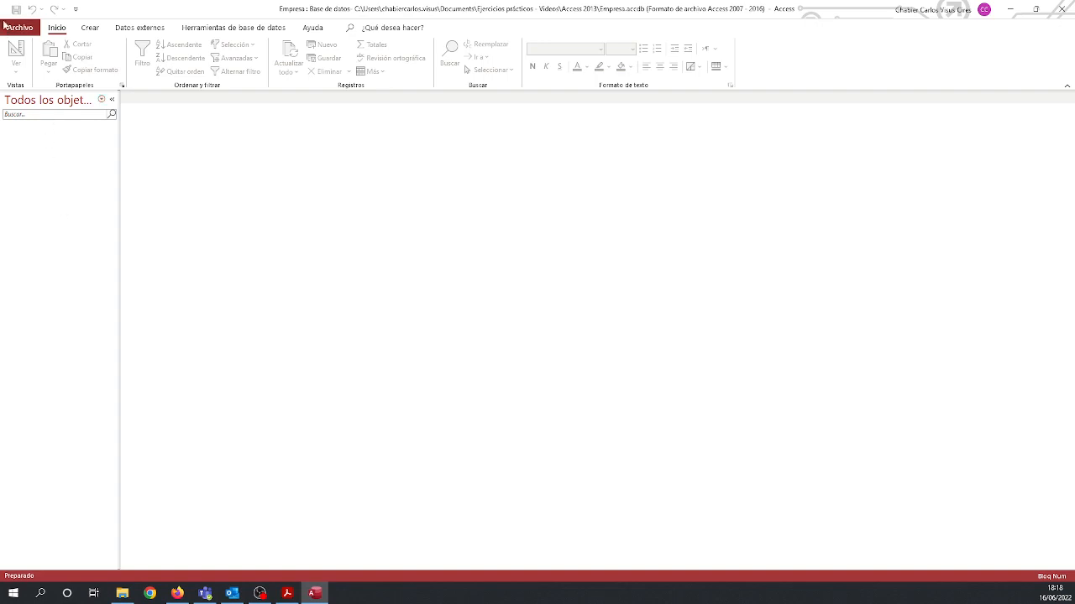
{"action": "left_click", "coordinate": [89, 29]}
{"action": "left_click", "coordinate": [65, 60]}
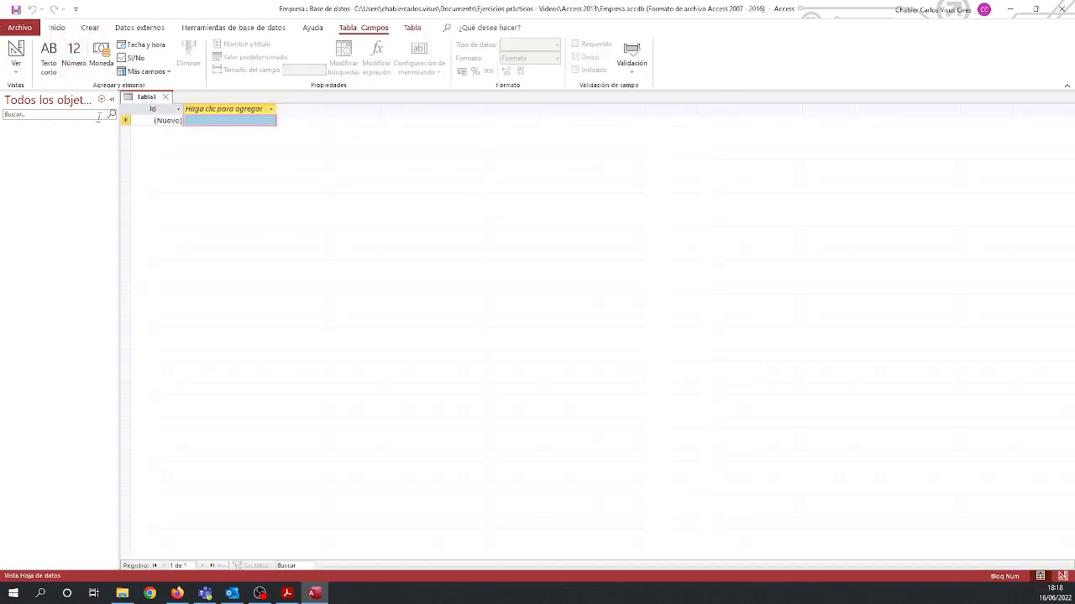
{"action": "left_click", "coordinate": [16, 68]}
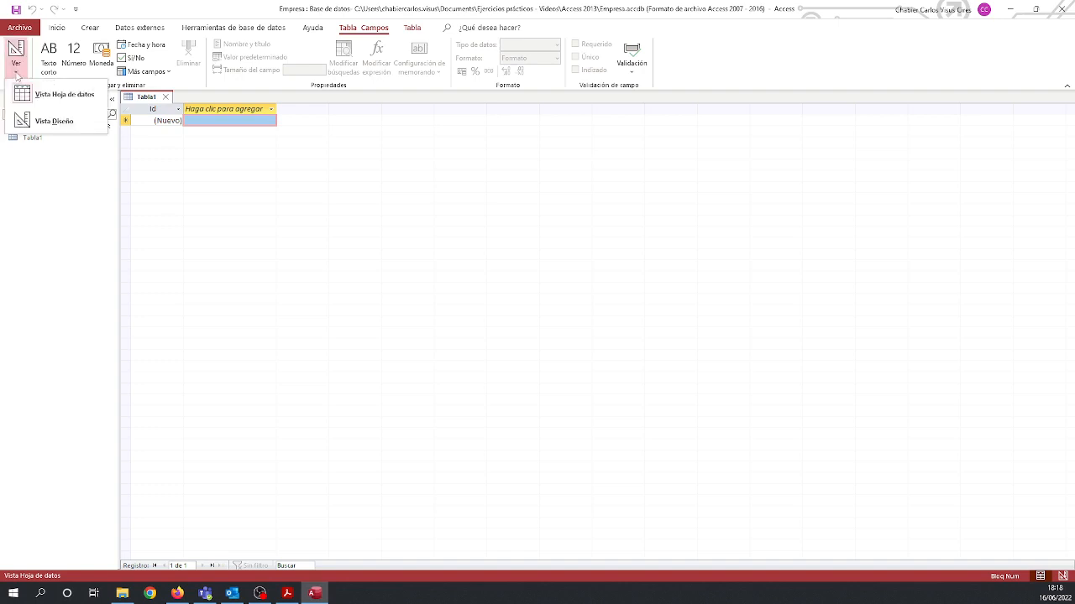
{"action": "left_click", "coordinate": [43, 120]}
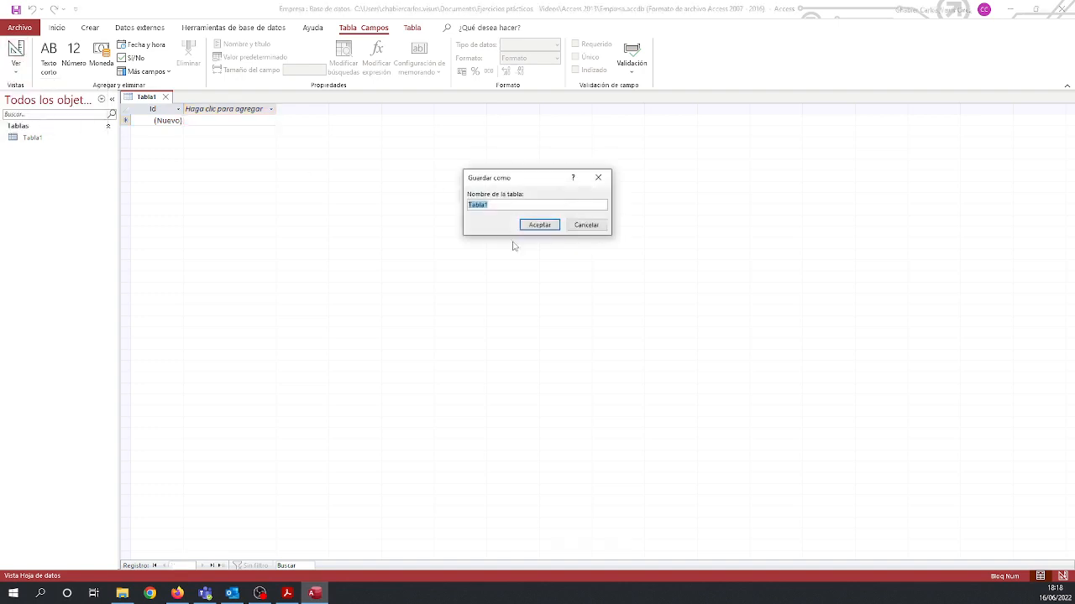
{"action": "type", "text": "Clientes"}
{"action": "key", "text": "Return"}
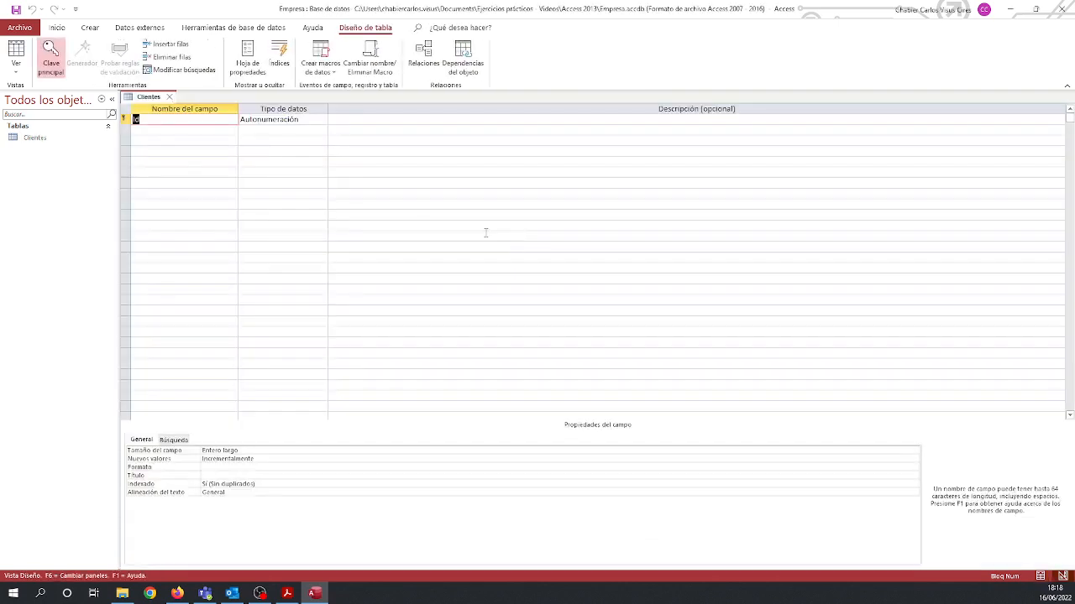
Check the Clientes field list in the Acrobat Reader PDF, then rename the Id field Idcliente with the description "Identificador del cliente".
{"action": "left_click", "coordinate": [286, 593]}
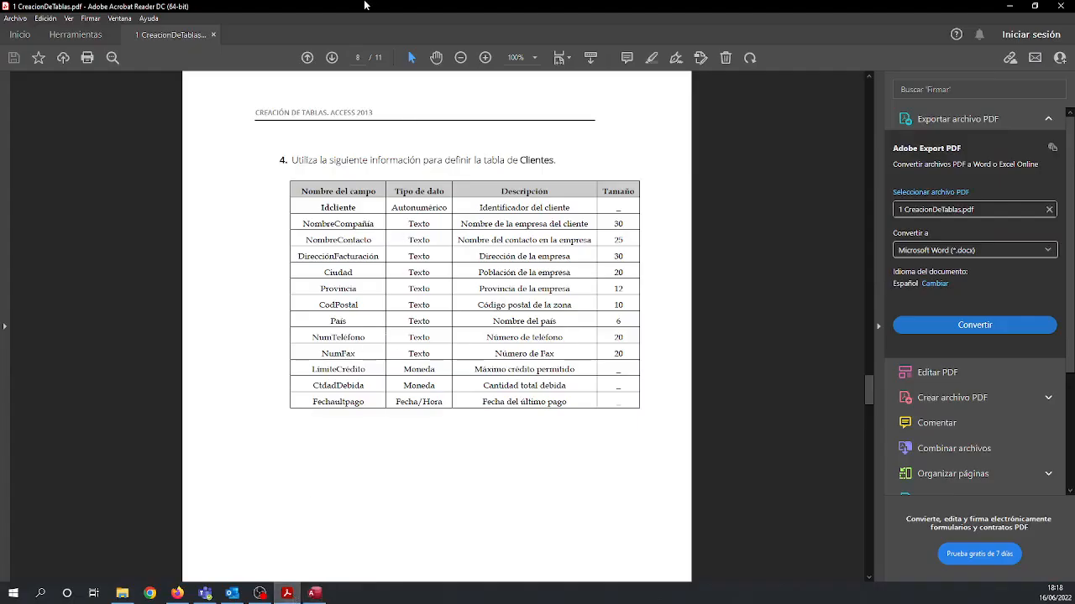
{"action": "key", "text": "alt+Tab"}
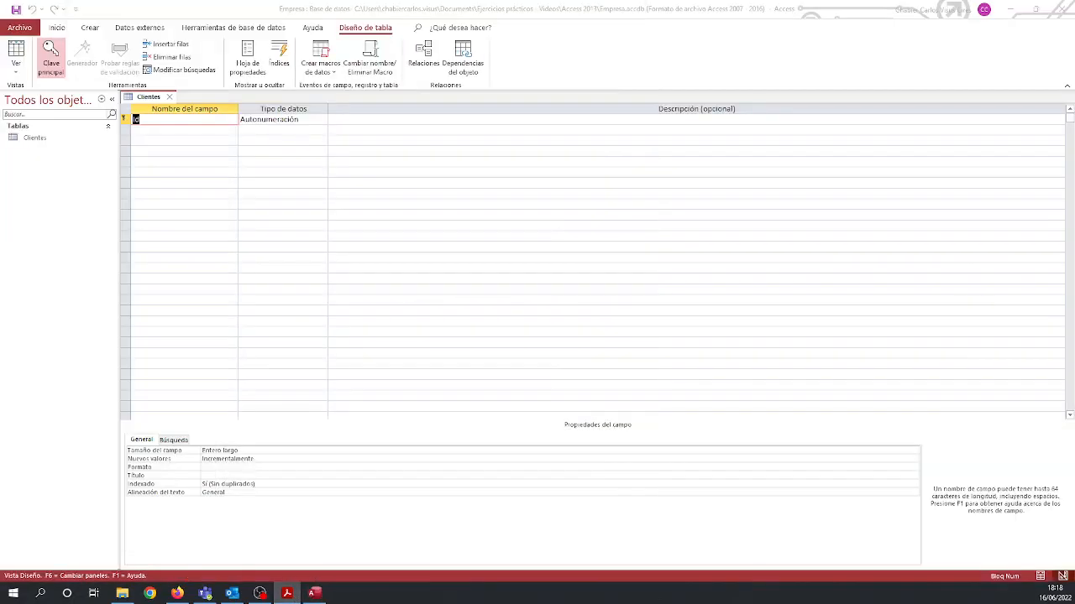
{"action": "left_click", "coordinate": [154, 122]}
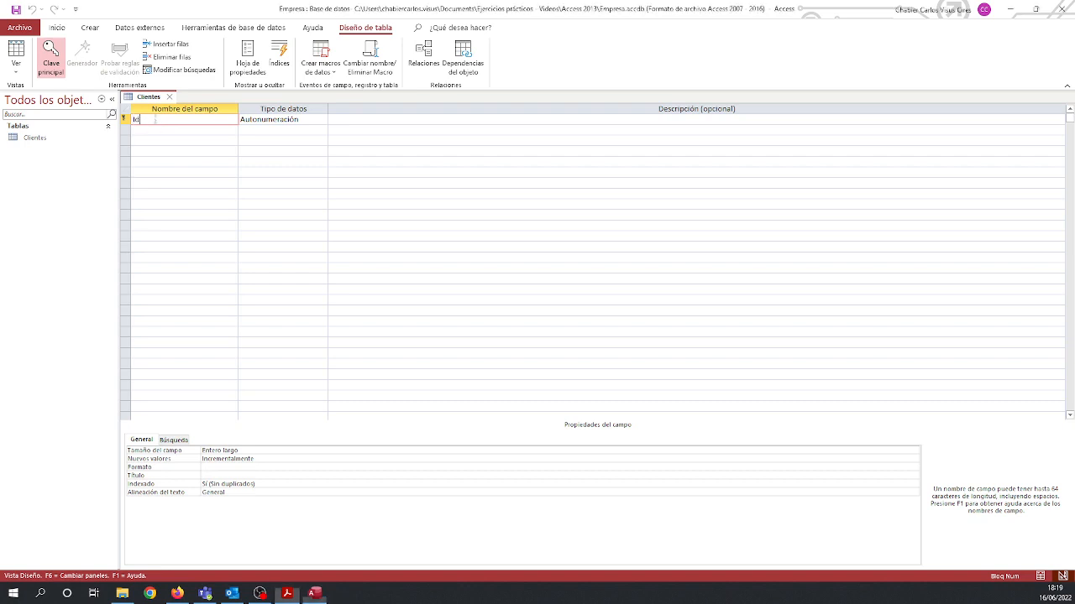
{"action": "type", "text": "cliente"}
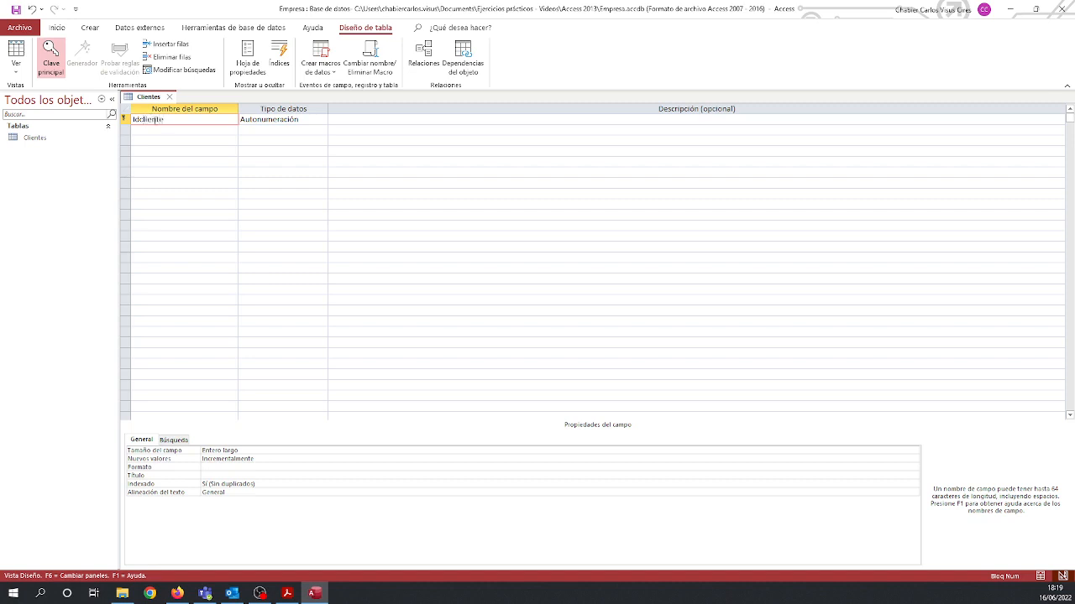
{"action": "left_click", "coordinate": [372, 123]}
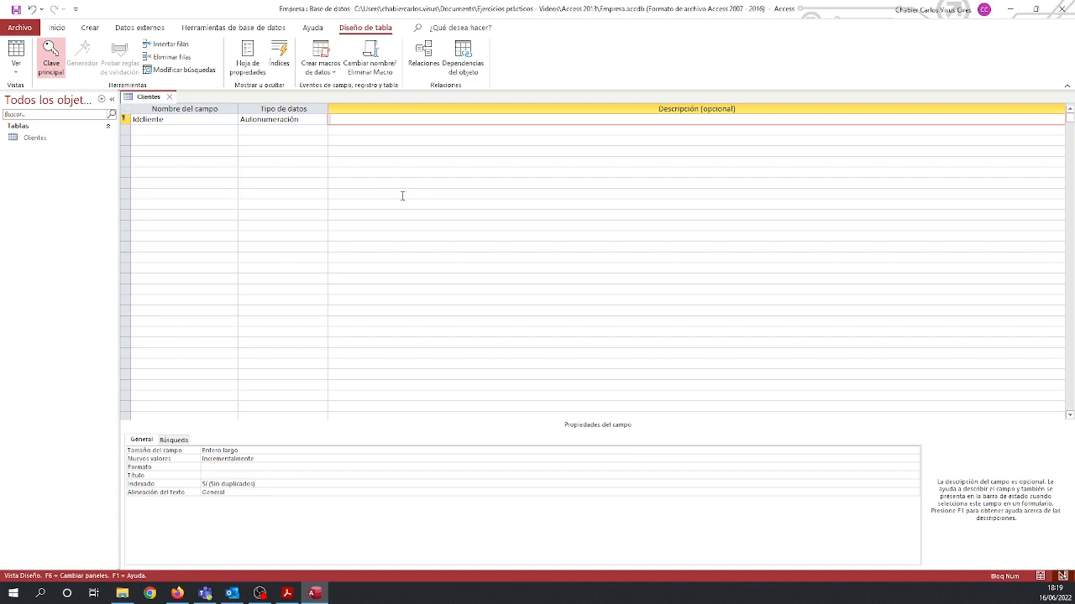
{"action": "type", "text": "Identificador del cliente"}
{"action": "key", "text": "Return"}
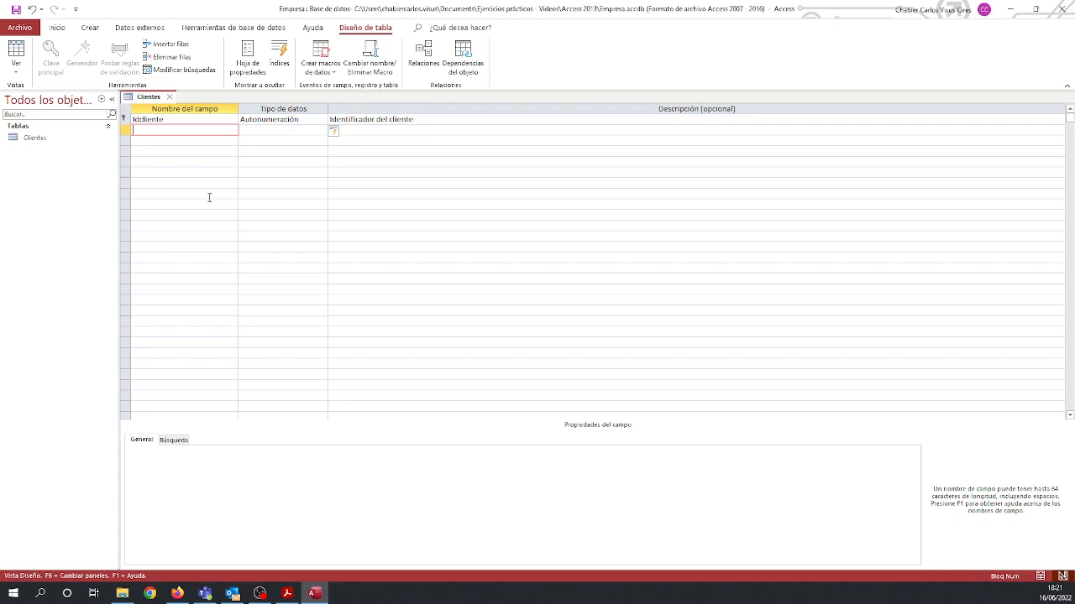
Add a short-text field NombreCompañia to the Clientes table with a field size of 30.
{"action": "type", "text": "NombreCompañia"}
{"action": "key", "text": "Tab"}
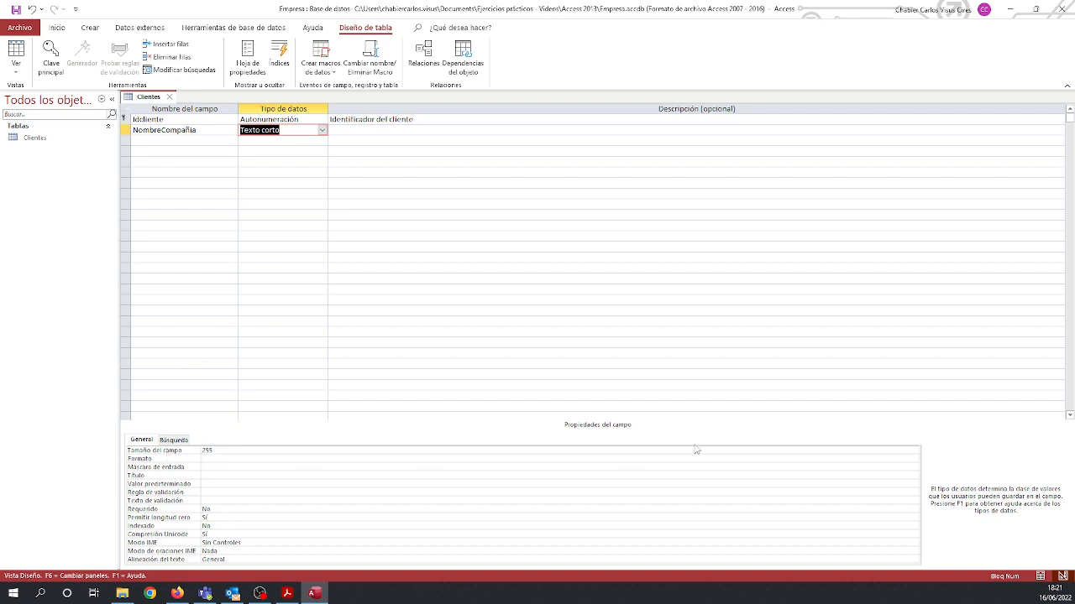
{"action": "left_click", "coordinate": [214, 451]}
{"action": "double_click", "coordinate": [214, 451]}
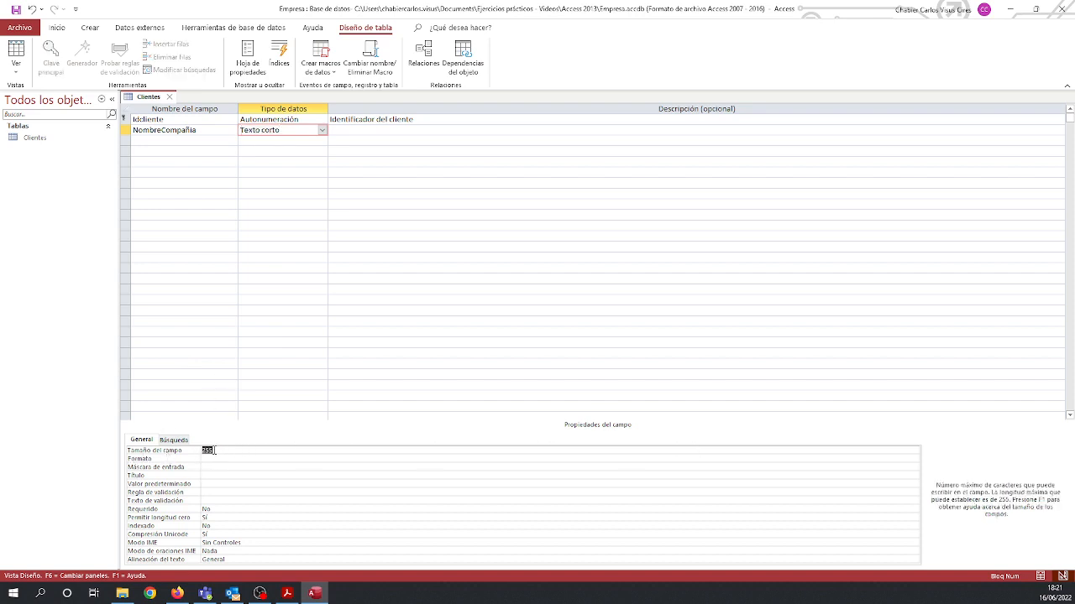
{"action": "type", "text": "30"}
Enter "Nombre de la empresa del cliente" as the description of the NombreCompañia field.
{"action": "left_click", "coordinate": [346, 128]}
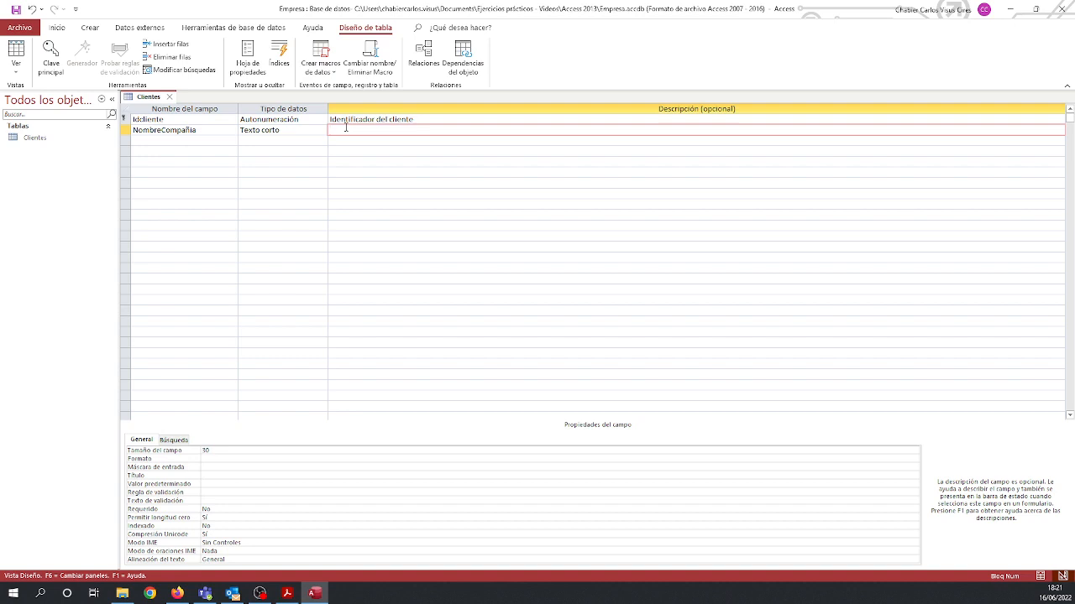
{"action": "type", "text": "Nombre de la empree"}
{"action": "key", "text": "BackSpace"}
{"action": "type", "text": "sa del cliente"}
{"action": "key", "text": "Return"}
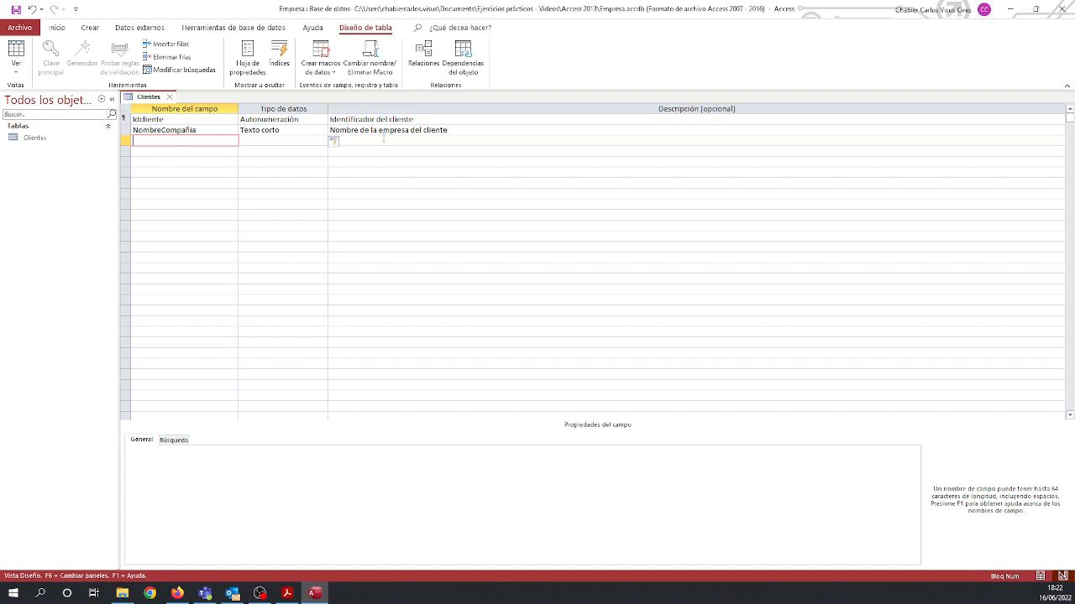
Add a short-text field NombreContacto below NombreCompañia with a field size of 25.
{"action": "type", "text": "NombreContacto"}
{"action": "key", "text": "Tab"}
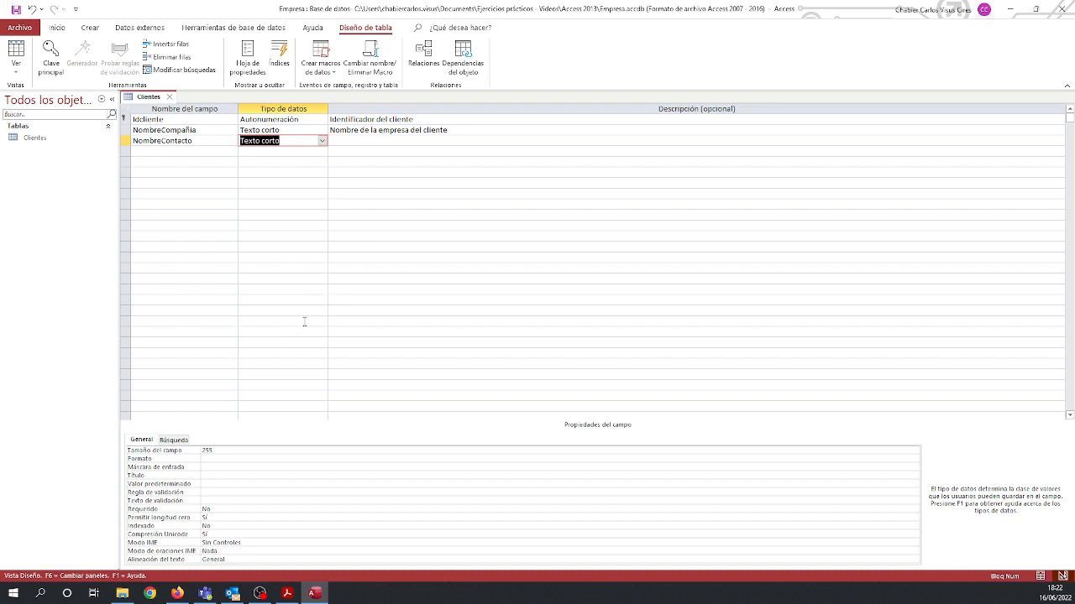
{"action": "double_click", "coordinate": [226, 452]}
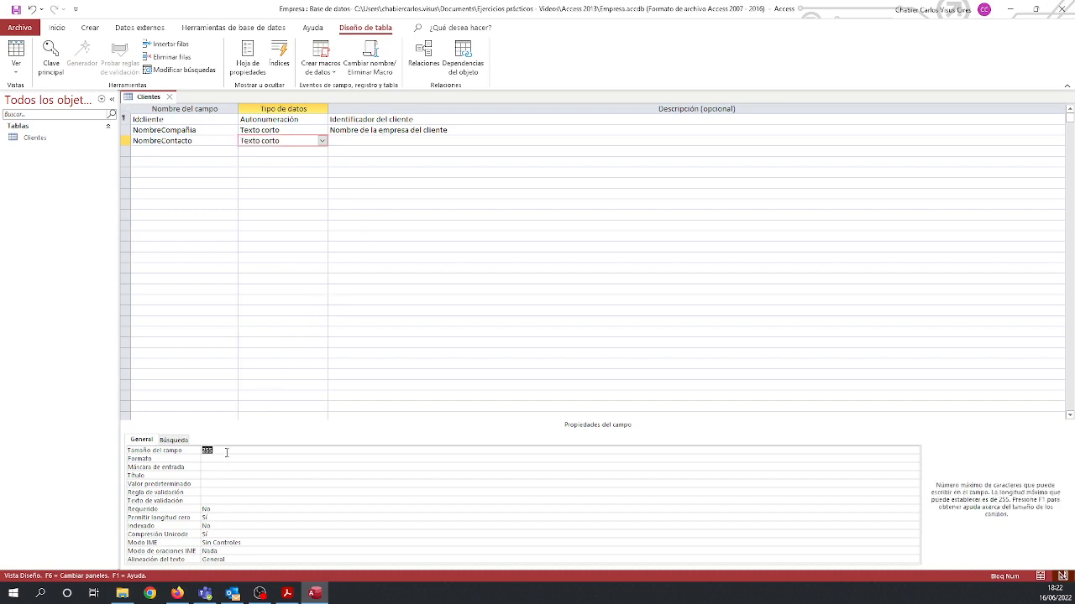
{"action": "type", "text": "75"}
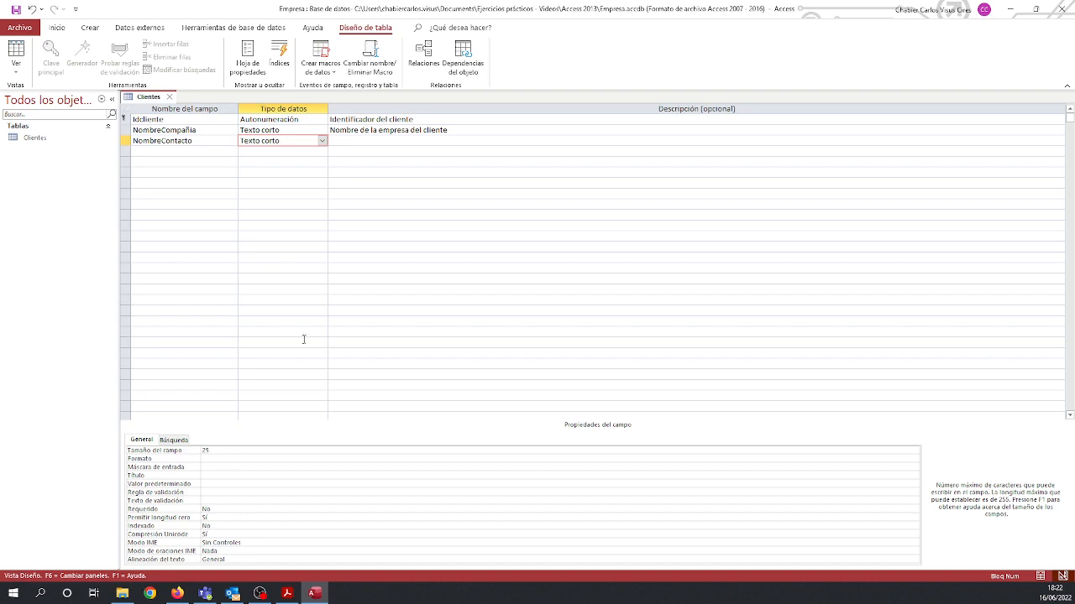
Enter "Nombre del contacto en la empresa" as the description of the NombreContacto field.
{"action": "left_click", "coordinate": [356, 139]}
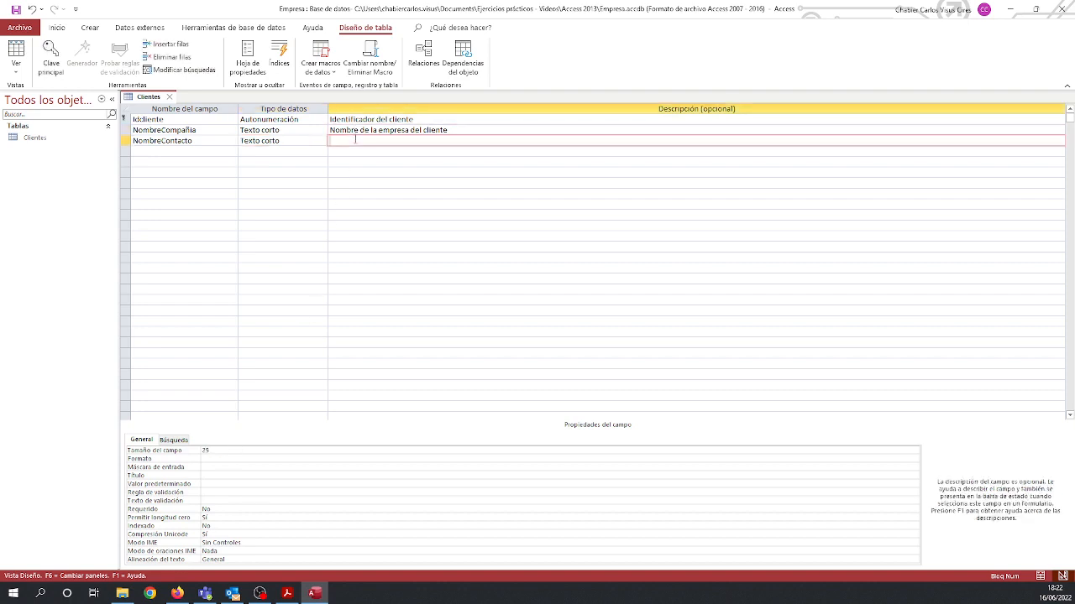
{"action": "type", "text": "Nombre del contacto en la empresa"}
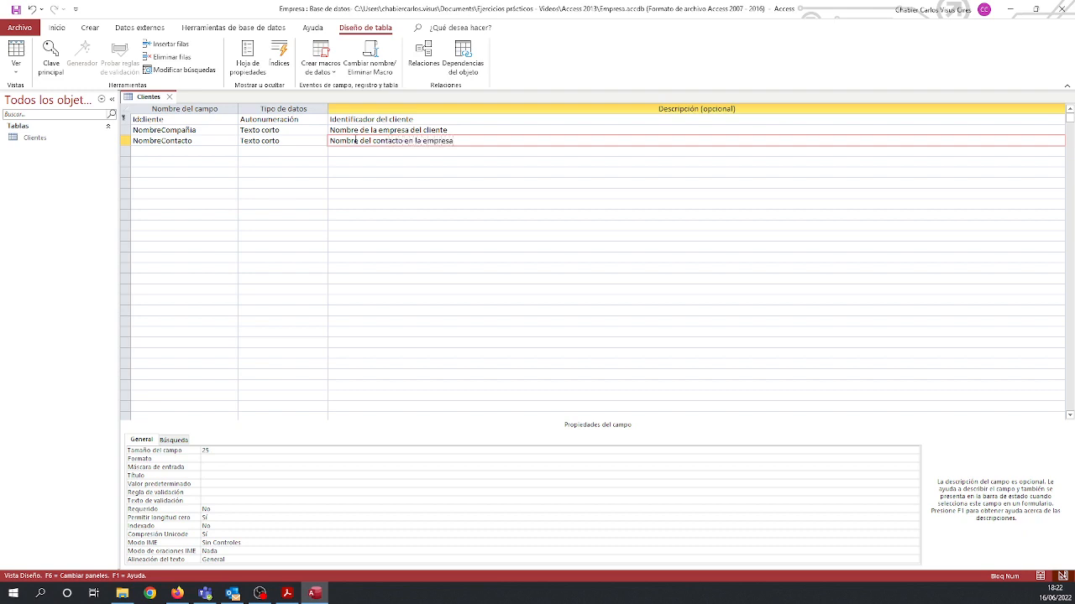
{"action": "key", "text": "Return"}
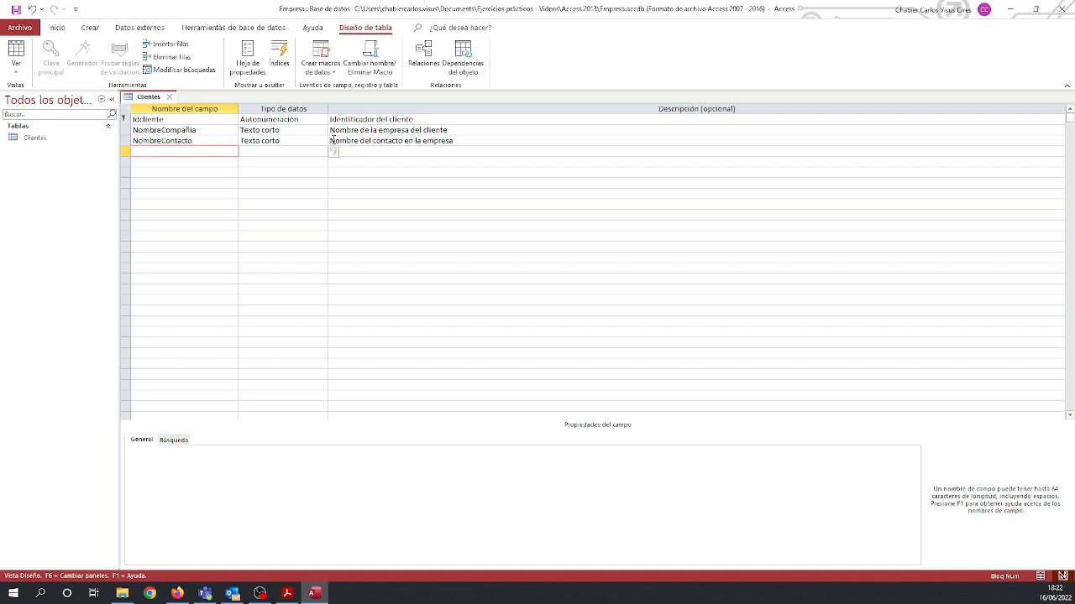
Add a short-text field DireccionFacturacion below NombreContacto with a field size of 30.
{"action": "type", "text": "DireccionFacturacion"}
{"action": "key", "text": "Tab"}
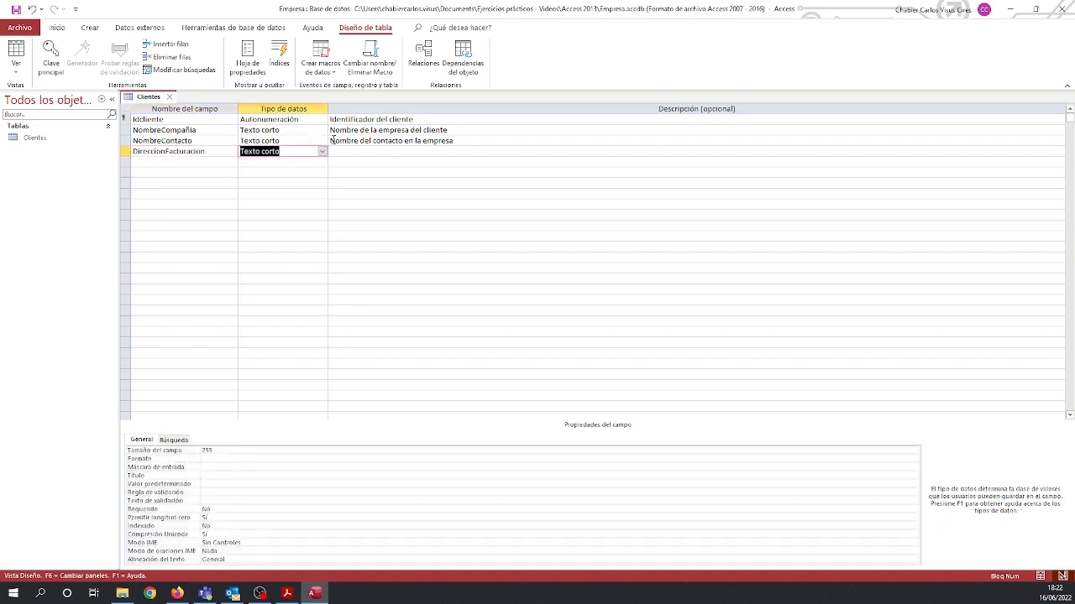
{"action": "left_click", "coordinate": [233, 451]}
{"action": "double_click", "coordinate": [232, 450]}
{"action": "type", "text": "30"}
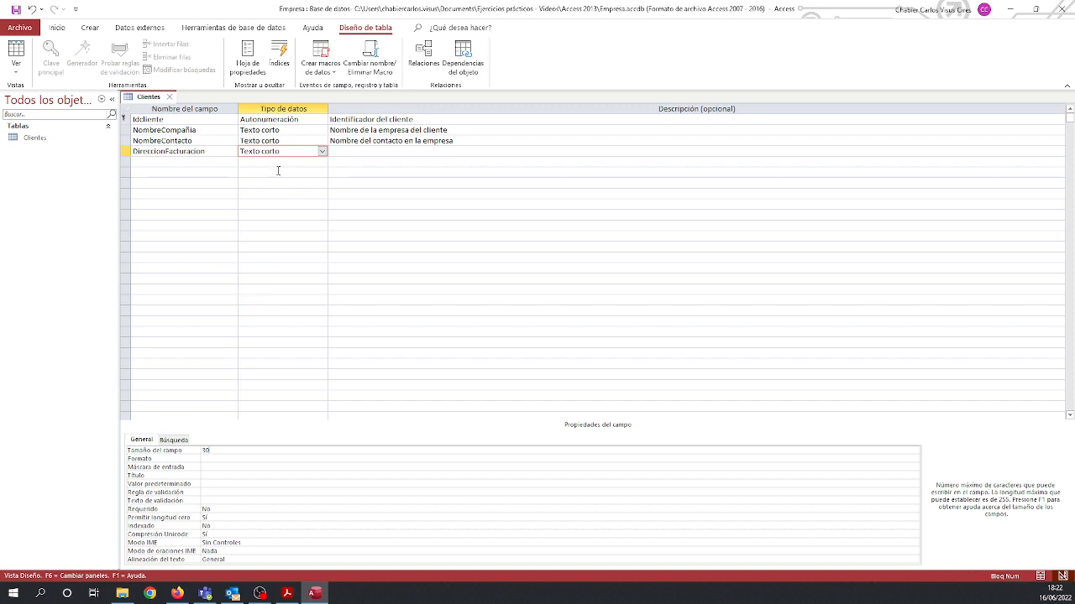
Enter "Direccion de la empresa" as the description of the DireccionFacturacion field.
{"action": "left_click", "coordinate": [349, 150]}
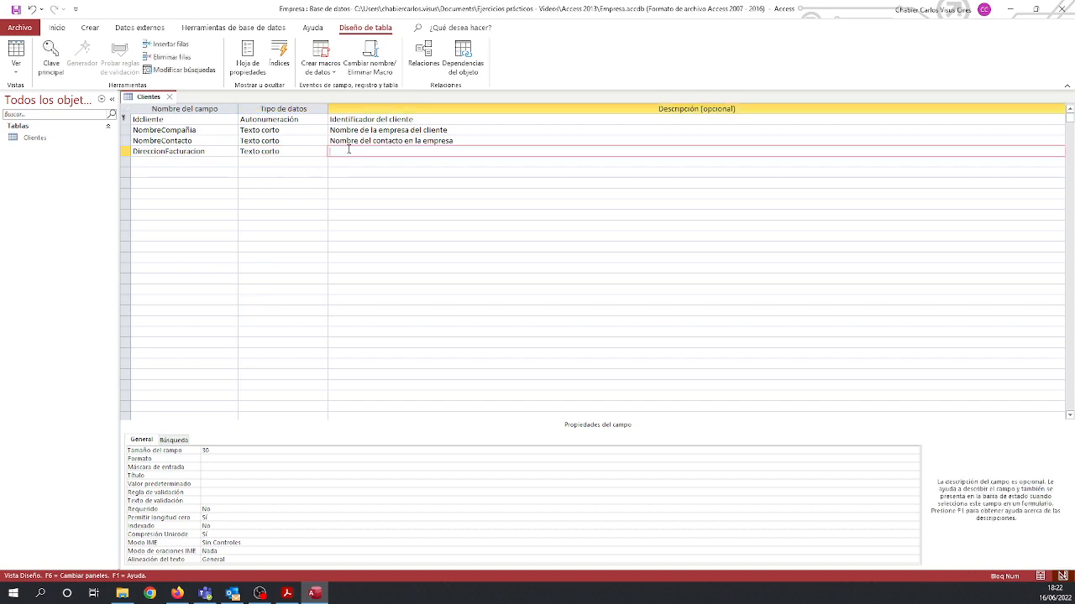
{"action": "type", "text": "Direccion de la empresa"}
{"action": "key", "text": "Return"}
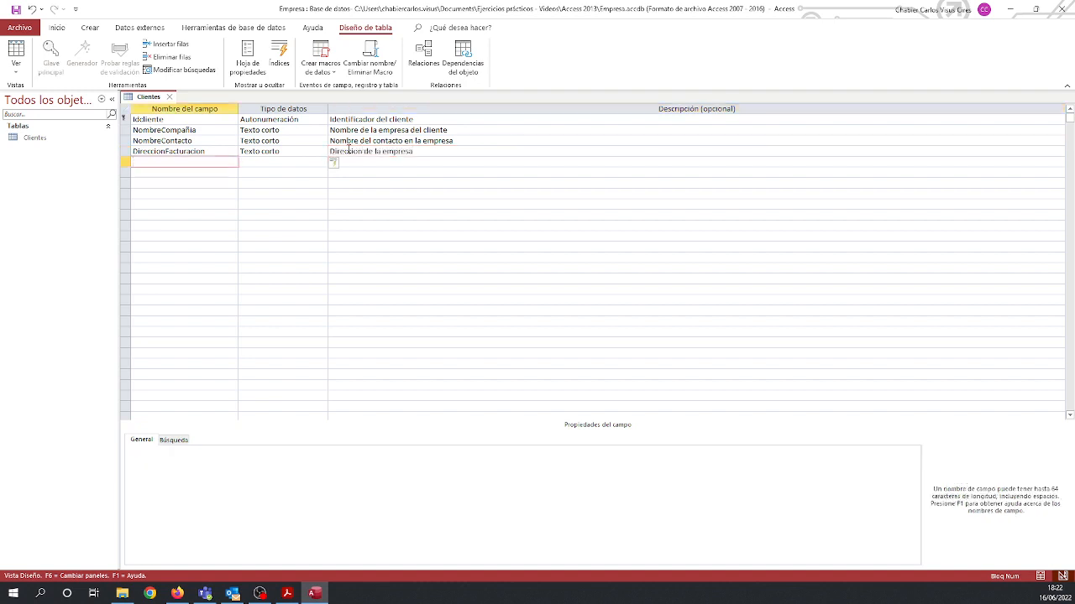
Add a short-text field Ciudad with a field size of 20 and the description "Poblacion de la empresa".
{"action": "type", "text": "Ciudad"}
{"action": "key", "text": "Return"}
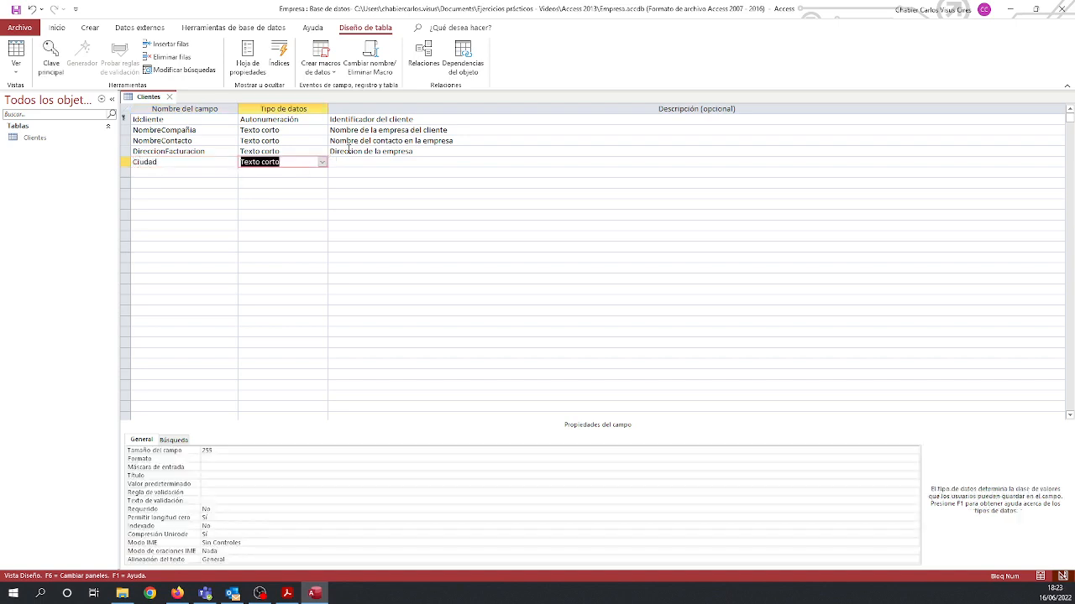
{"action": "double_click", "coordinate": [222, 451]}
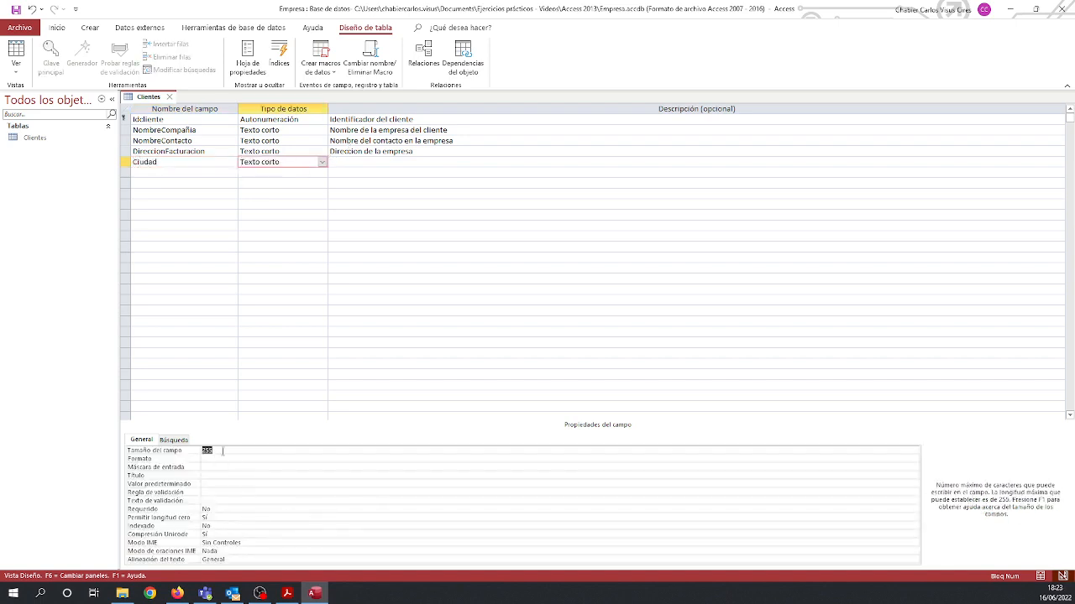
{"action": "type", "text": "20"}
{"action": "left_click", "coordinate": [361, 160]}
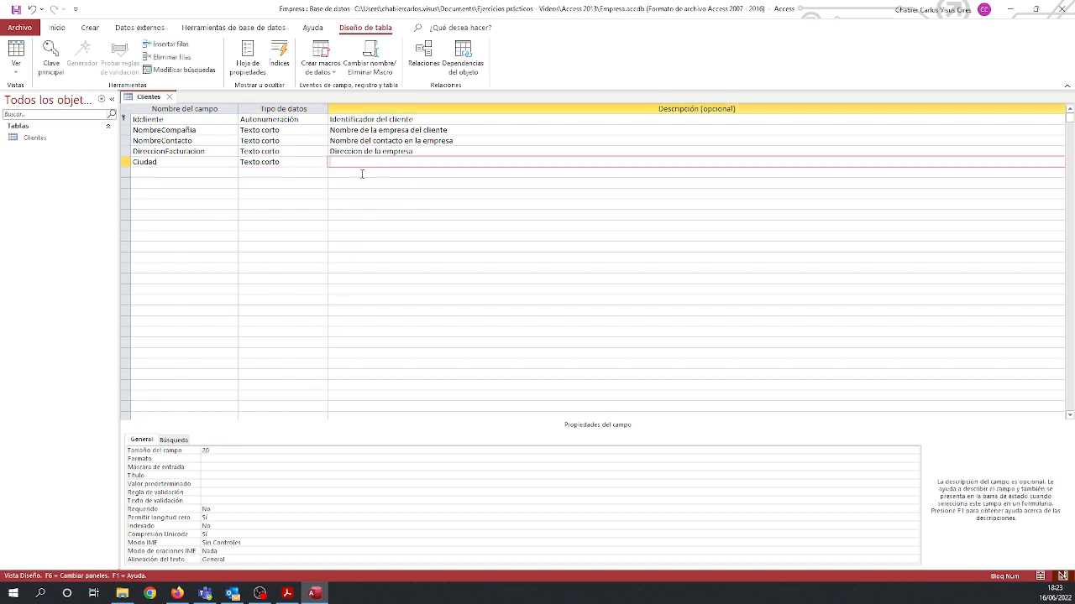
{"action": "type", "text": "Poblacion de la empresa"}
{"action": "key", "text": "Return"}
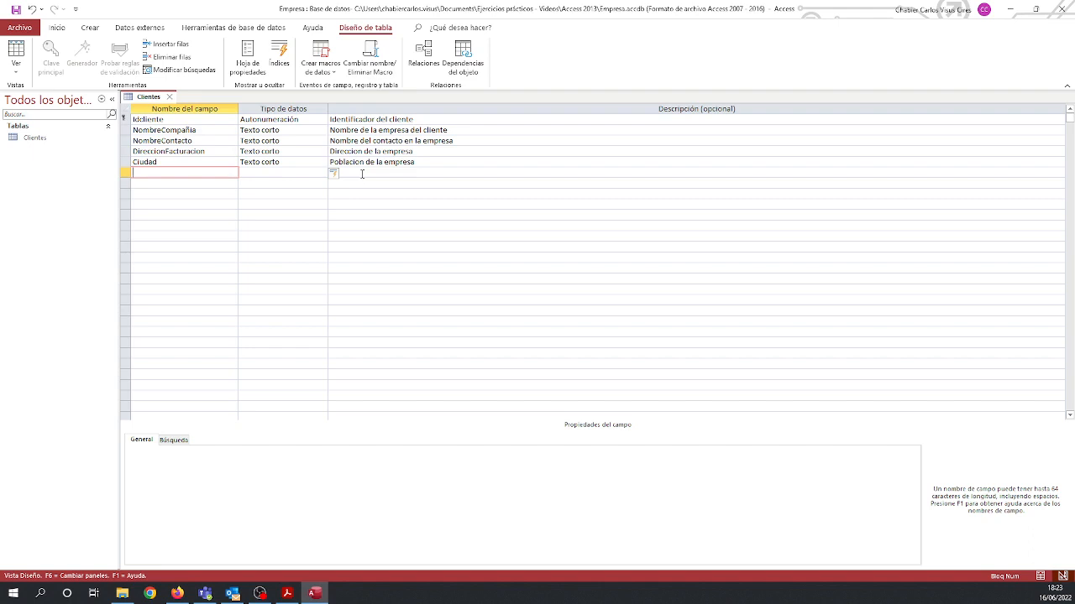
Add a short-text field Provincia with a field size of 20 and the description "Provincia de la empresa".
{"action": "type", "text": "Provincia"}
{"action": "key", "text": "Return"}
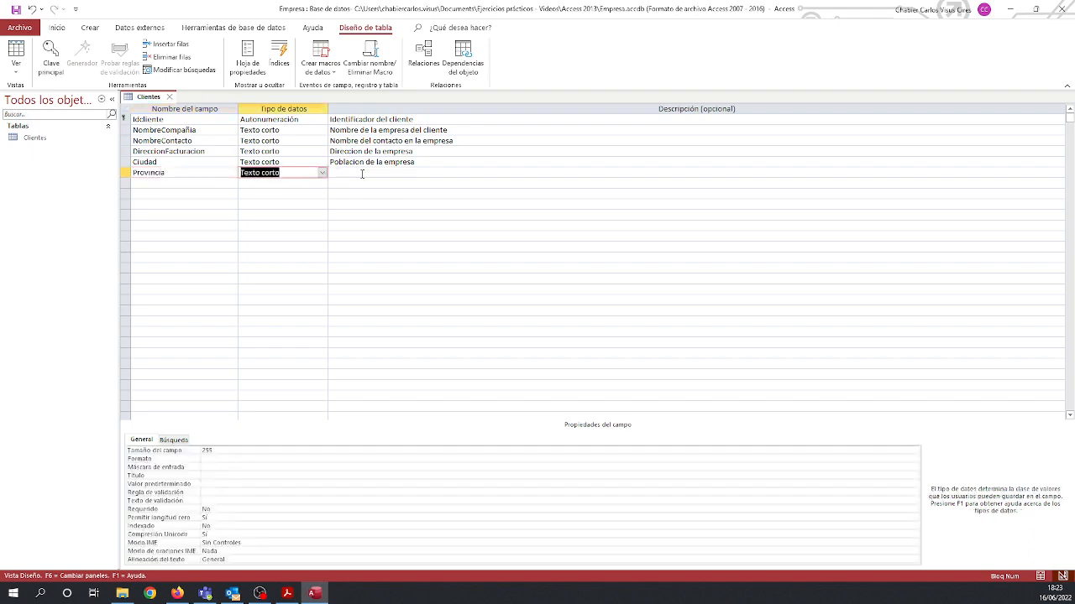
{"action": "left_click", "coordinate": [252, 449]}
{"action": "double_click", "coordinate": [248, 450]}
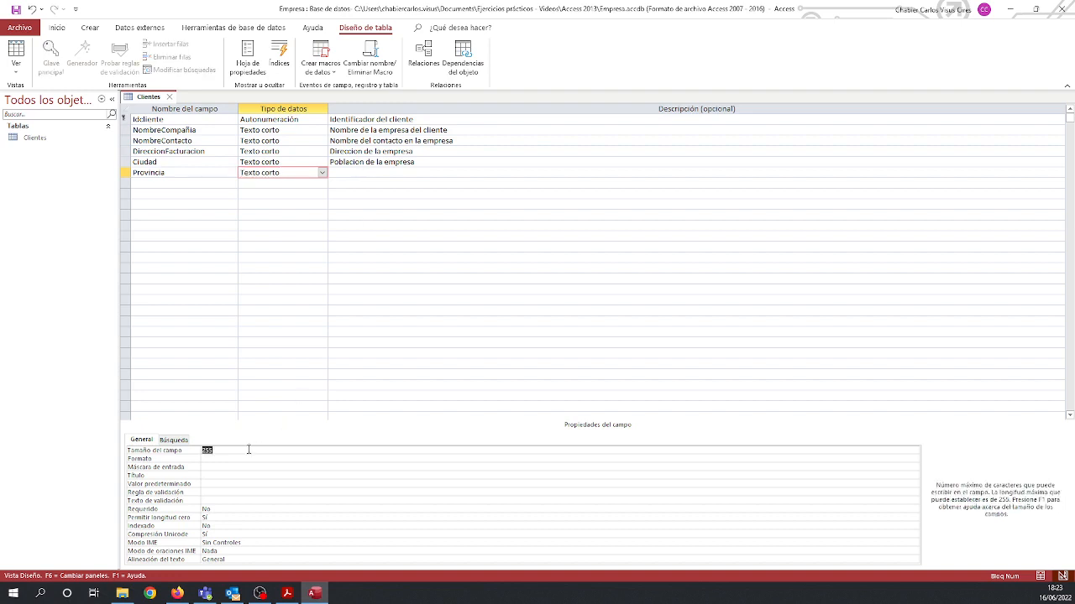
{"action": "type", "text": "20"}
{"action": "left_click", "coordinate": [360, 172]}
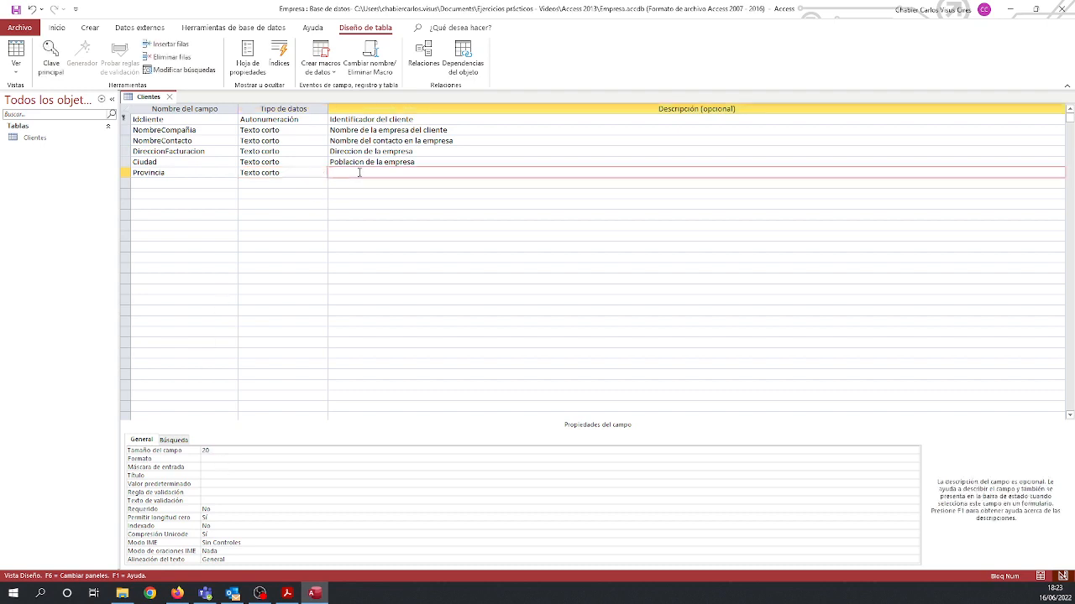
{"action": "type", "text": "Provincia de la empresa"}
{"action": "key", "text": "Return"}
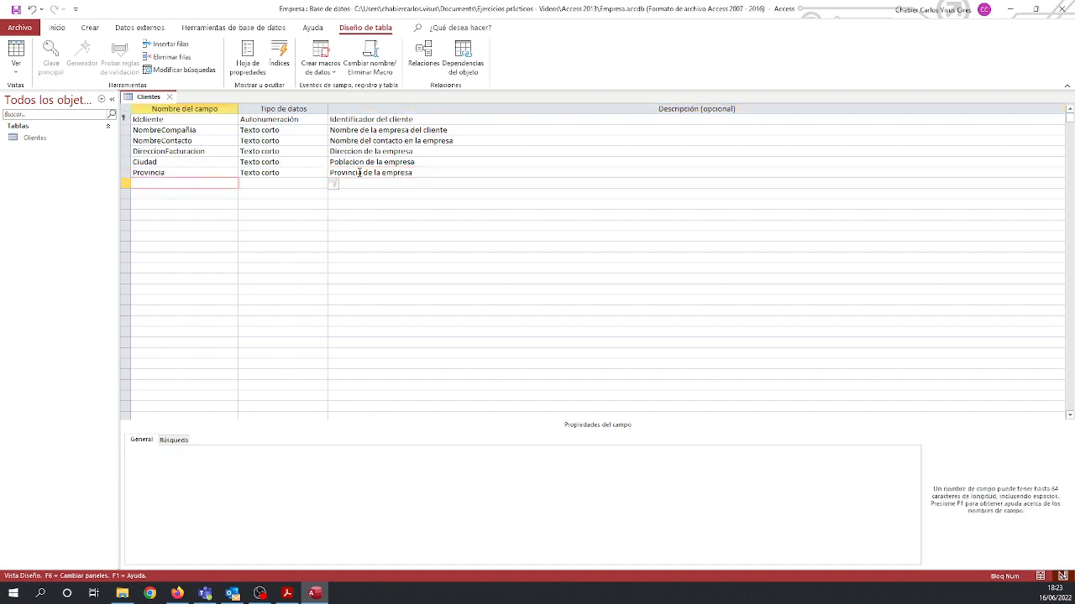
Add a short-text field CodPostal with a field size of 10 and the description "Codigo postal de la zona".
{"action": "type", "text": "CodPostal"}
{"action": "key", "text": "Return"}
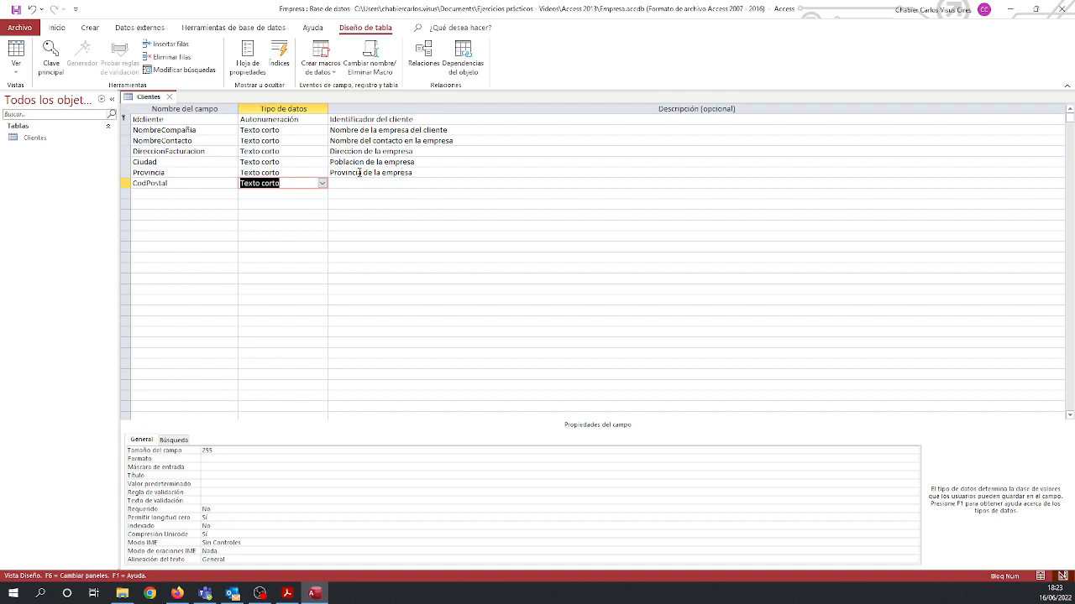
{"action": "double_click", "coordinate": [244, 451]}
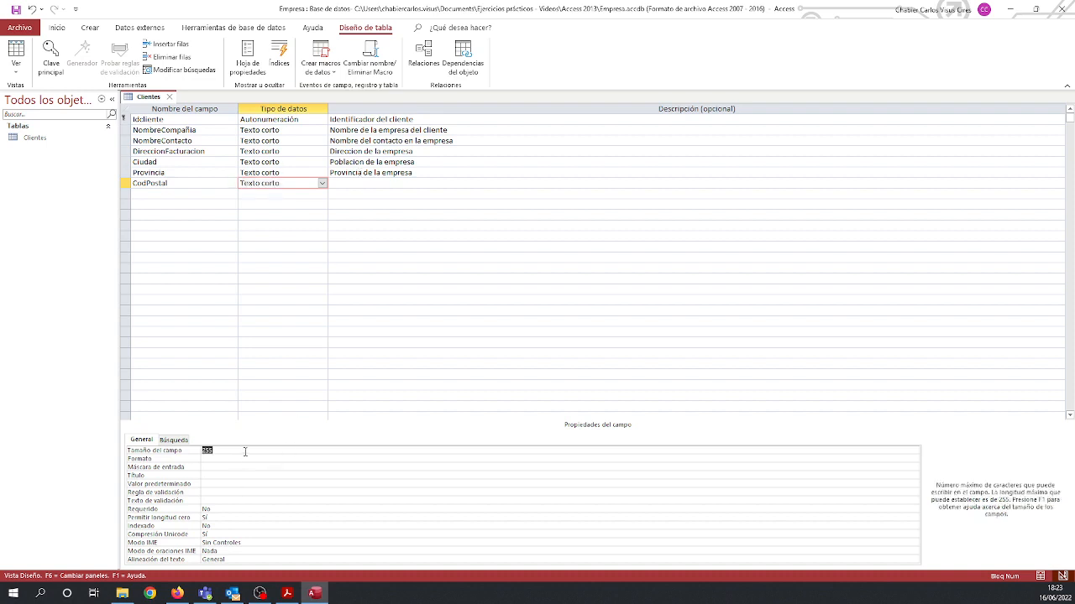
{"action": "type", "text": "10"}
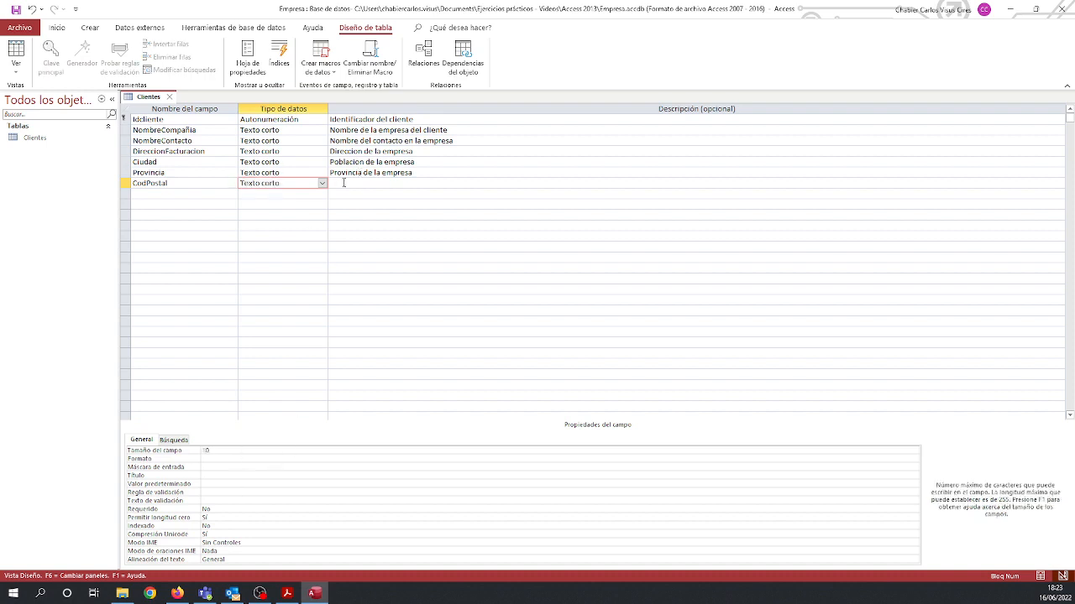
{"action": "left_click", "coordinate": [343, 182]}
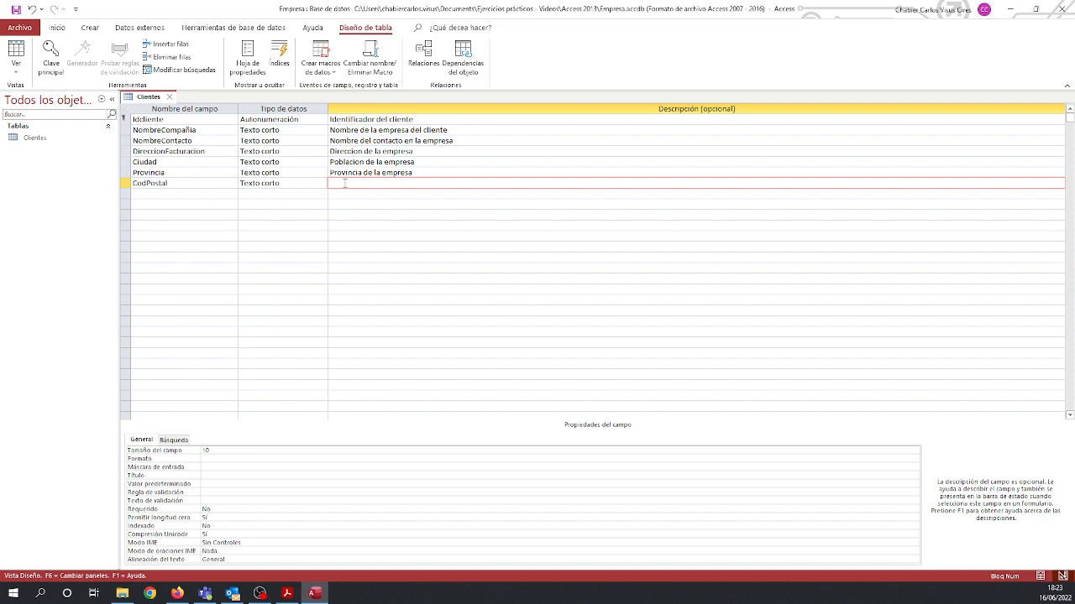
{"action": "type", "text": "Codigo postal de la zona"}
{"action": "key", "text": "Return"}
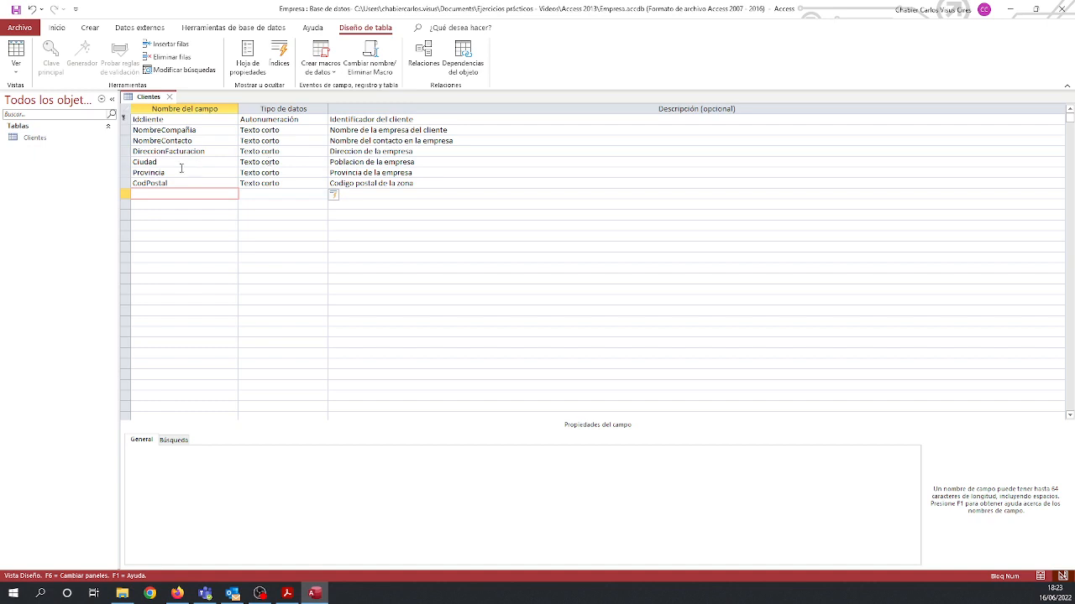
Add a short-text field Pais with a field size of 6 and the description "Nombre del pais".
{"action": "type", "text": "País"}
{"action": "key", "text": "Tab"}
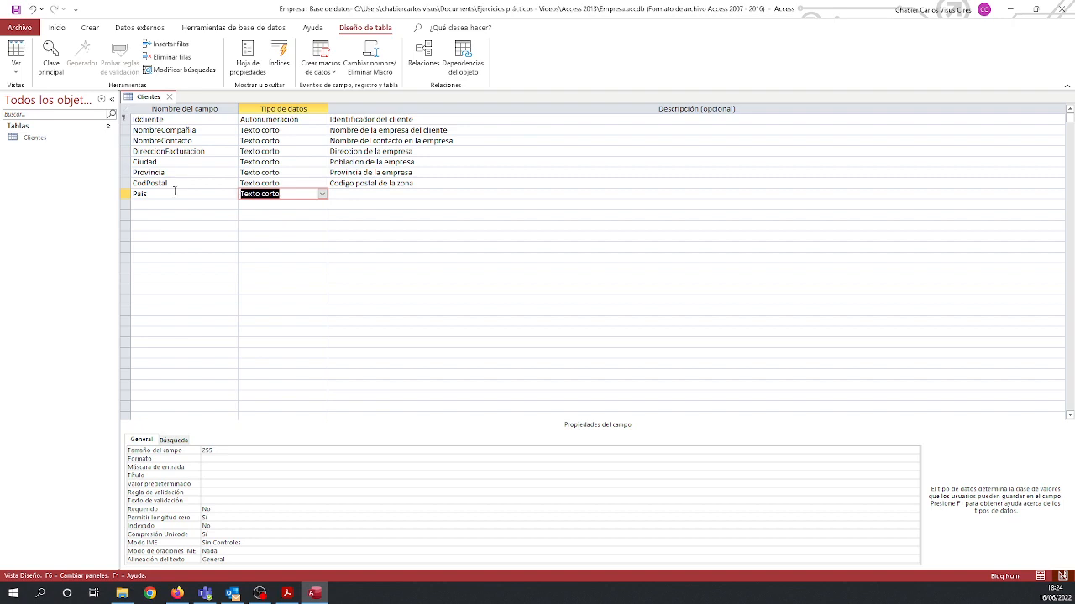
{"action": "left_click", "coordinate": [236, 449]}
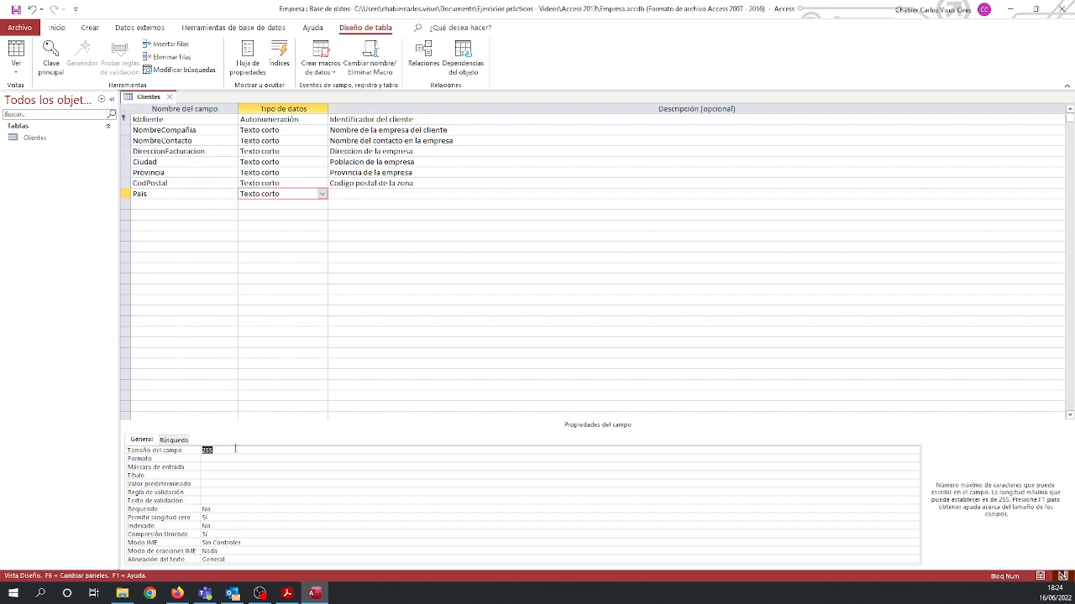
{"action": "type", "text": "6"}
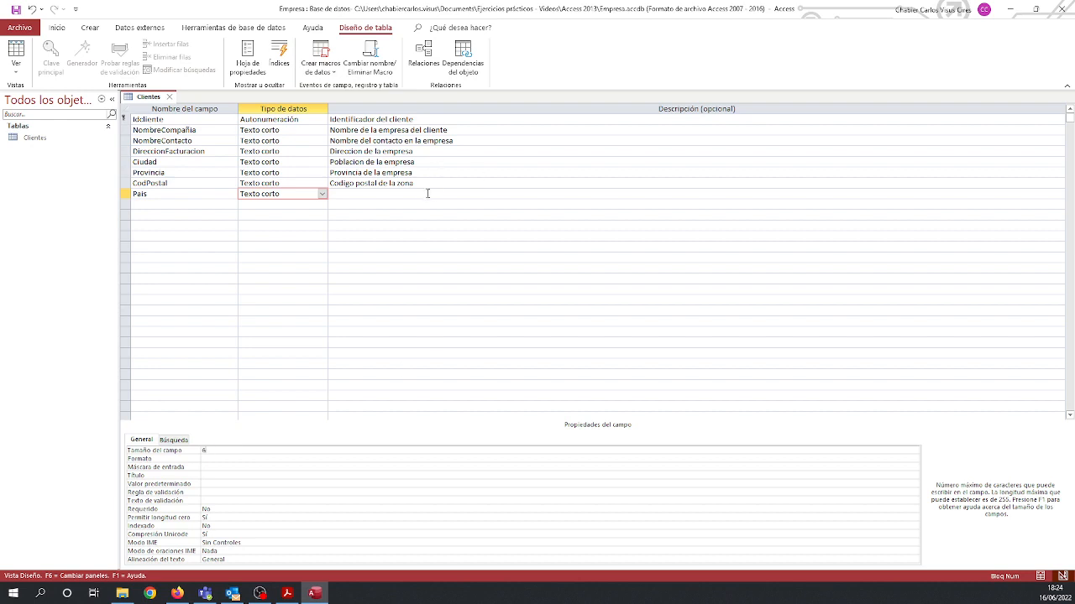
{"action": "left_click", "coordinate": [426, 193]}
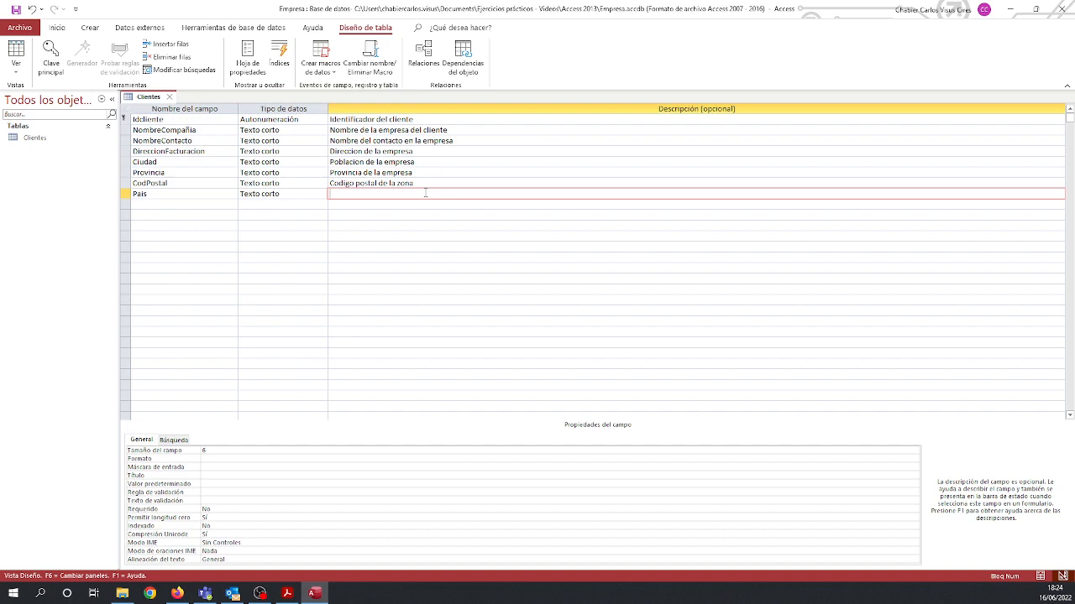
{"action": "type", "text": "Nombre del pais"}
{"action": "key", "text": "Return"}
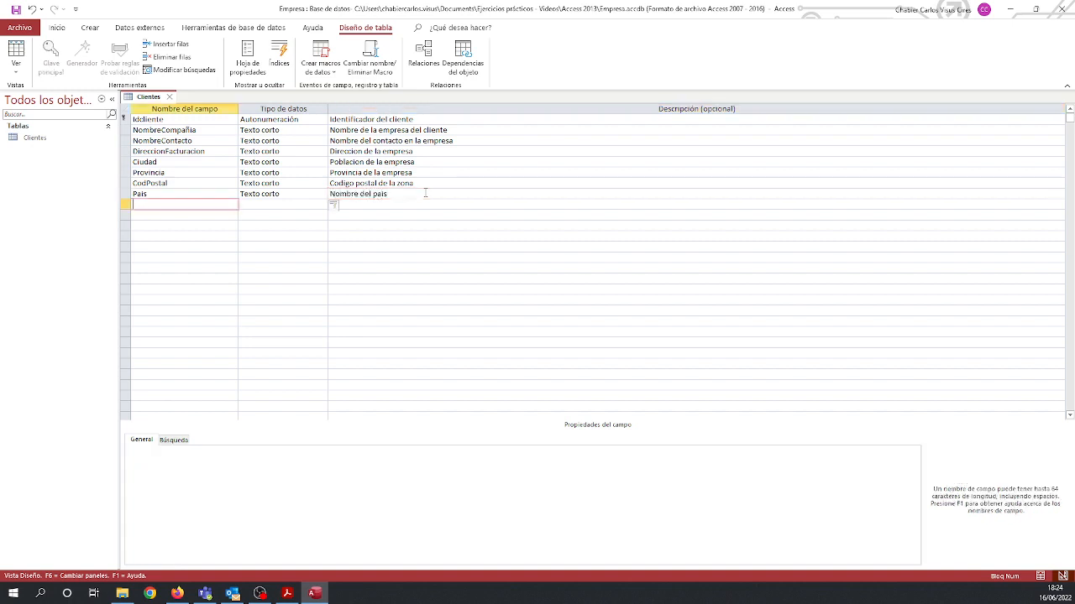
Add a short-text field NumTelefono with a field size of 20 and the description "Numero de telefono".
{"action": "type", "text": "NumTelefono"}
{"action": "key", "text": "Tab"}
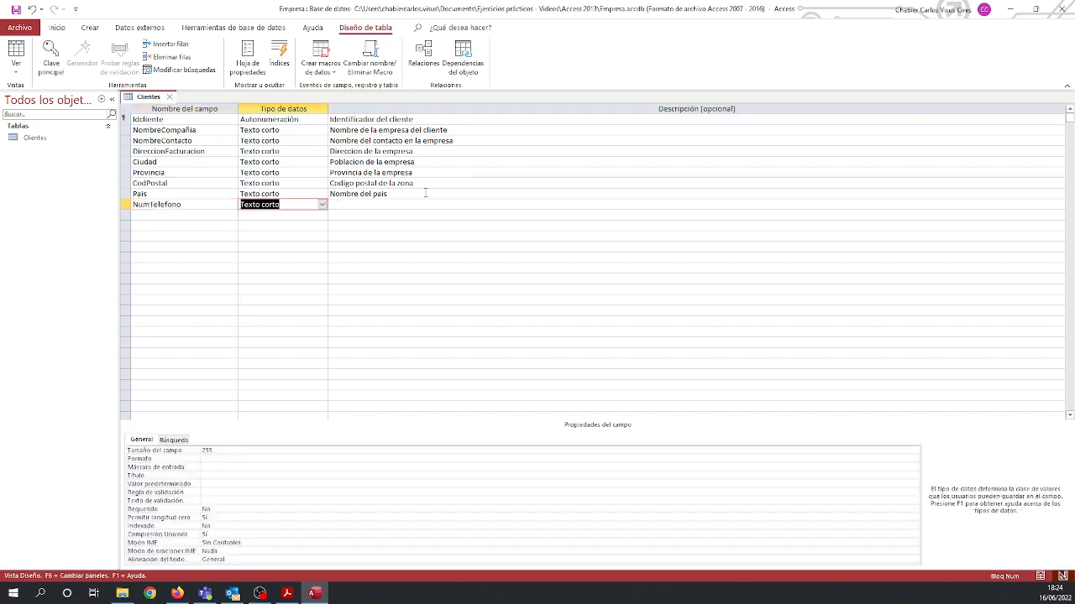
{"action": "left_click", "coordinate": [235, 450]}
{"action": "type", "text": "20"}
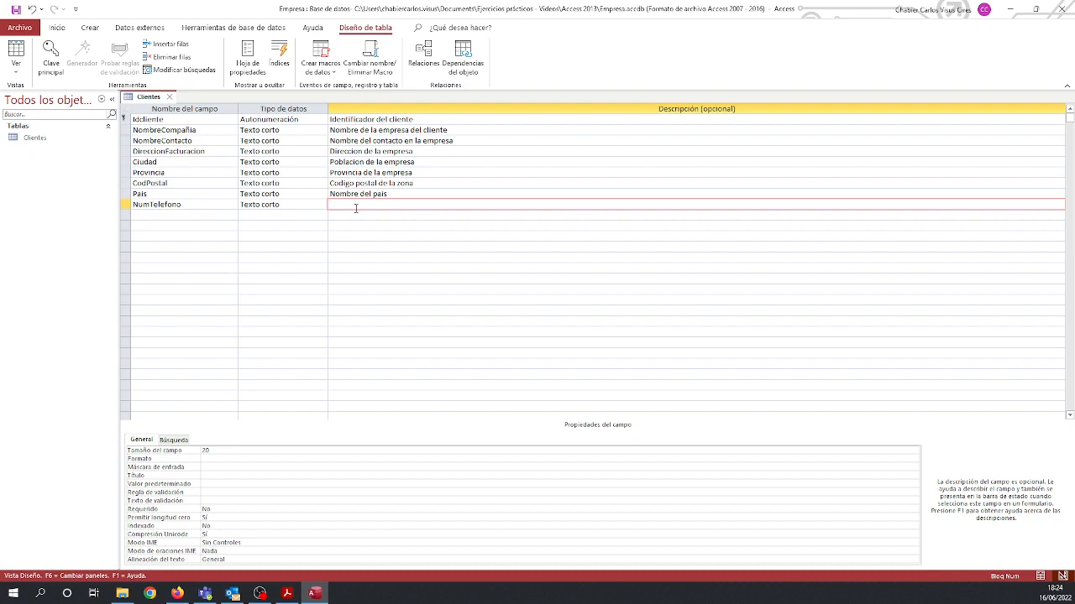
{"action": "type", "text": "Numero de telefono"}
{"action": "key", "text": "Return"}
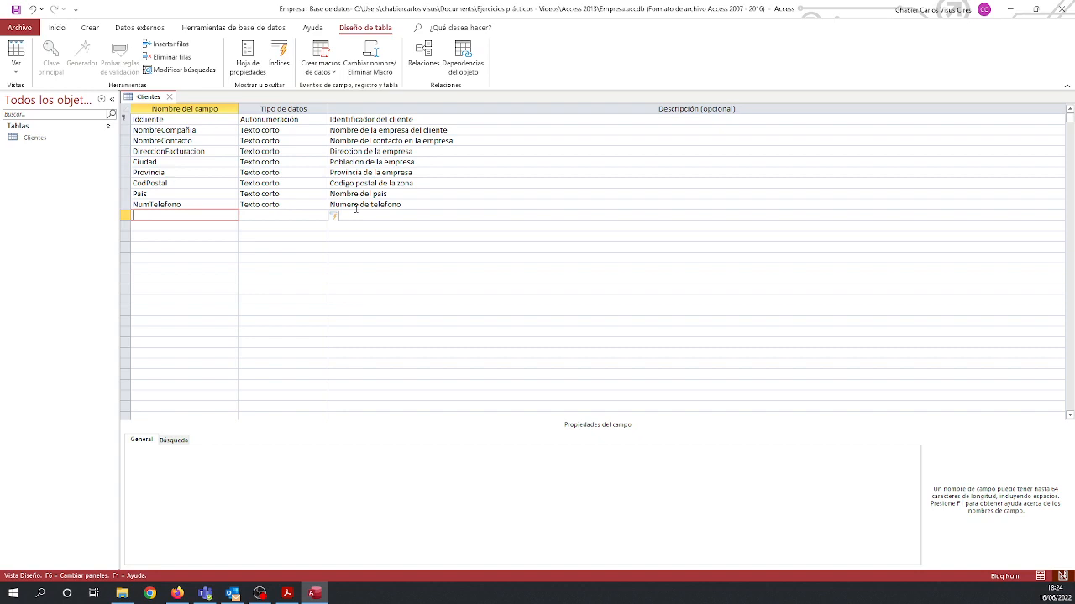
Add a short-text field NumFax with a field size of 20 and the description "Numero de fax".
{"action": "type", "text": "NumFax"}
{"action": "key", "text": "Return"}
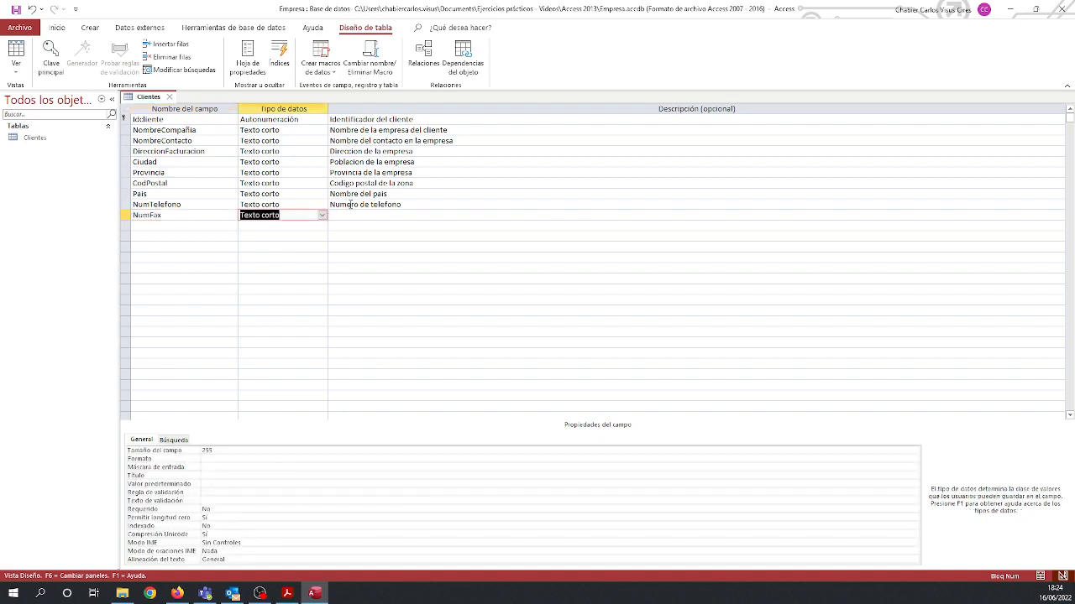
{"action": "double_click", "coordinate": [216, 452]}
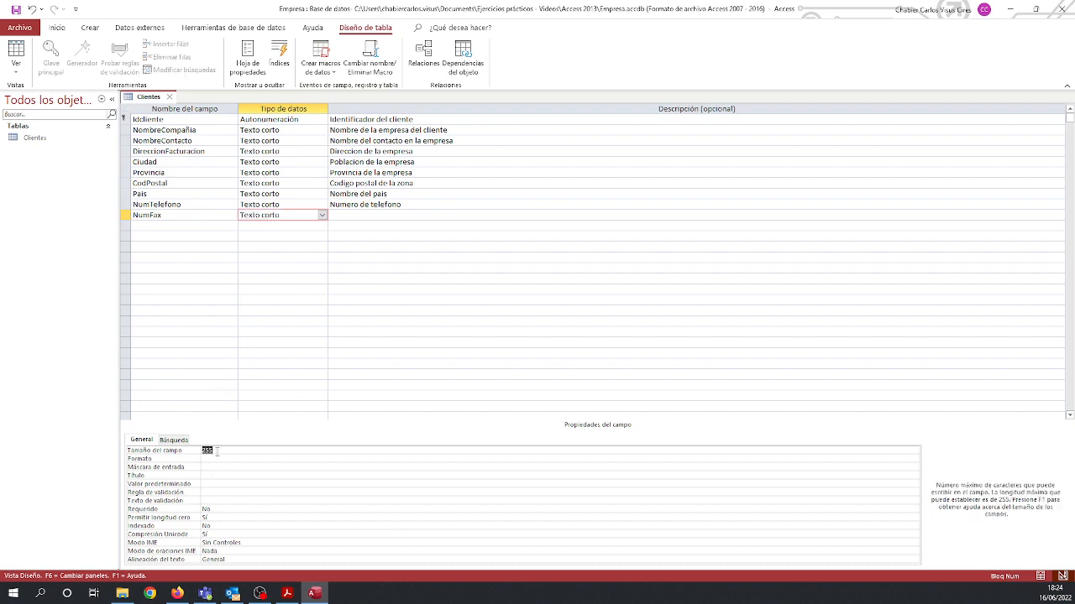
{"action": "type", "text": "20"}
{"action": "left_click", "coordinate": [343, 215]}
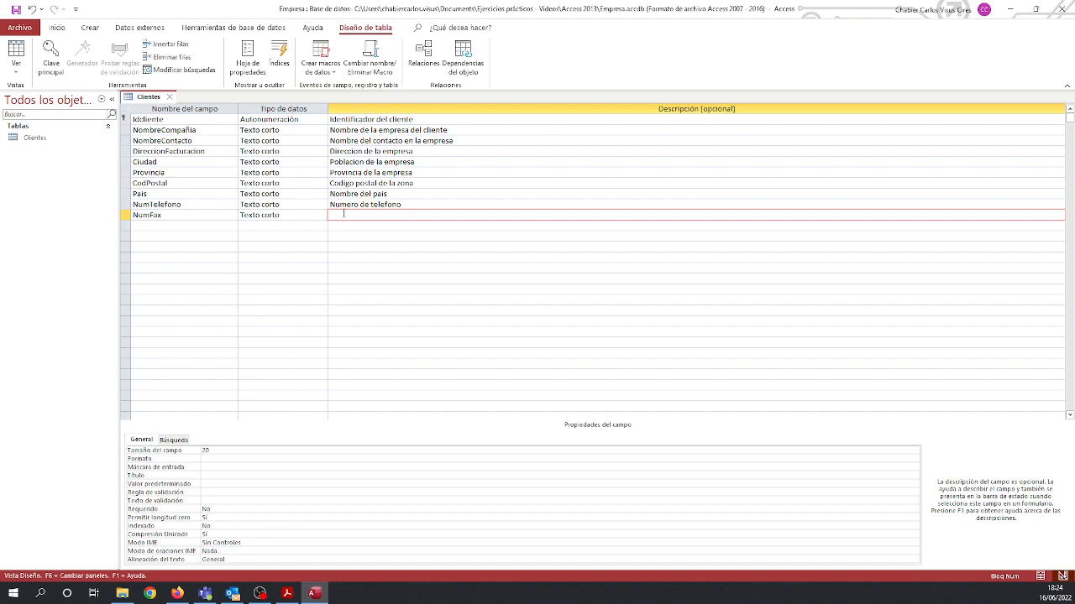
{"action": "type", "text": "Numero de fax"}
{"action": "key", "text": "Return"}
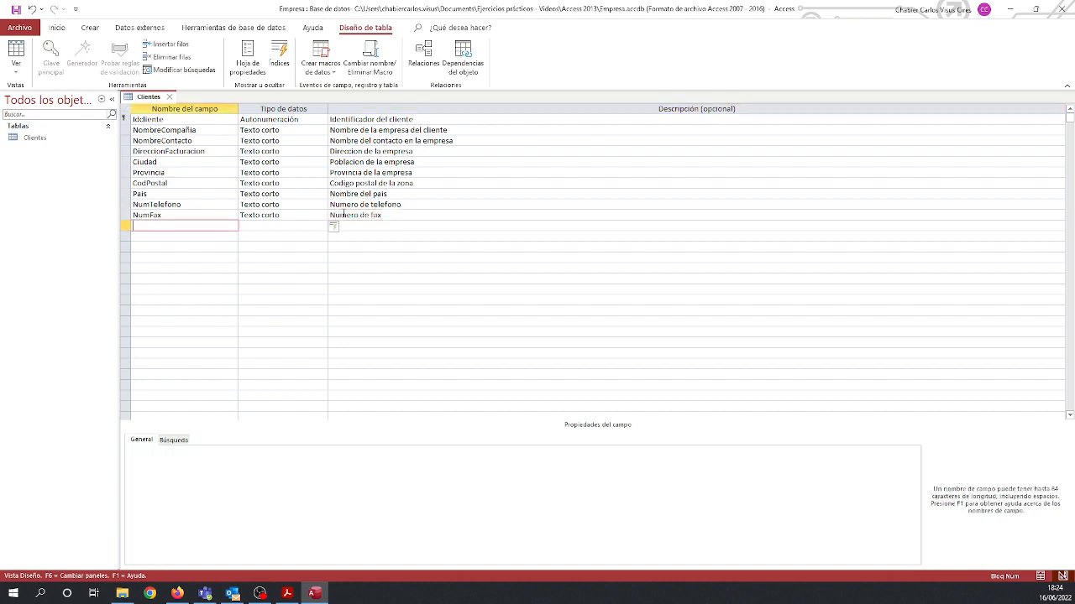
Add a field LimiteCredito below NumFax with the data type Moneda.
{"action": "type", "text": "LimiteCredirto"}
{"action": "key", "text": "BackSpace"}
{"action": "key", "text": "BackSpace"}
{"action": "key", "text": "BackSpace"}
{"action": "type", "text": "to"}
{"action": "key", "text": "Tab"}
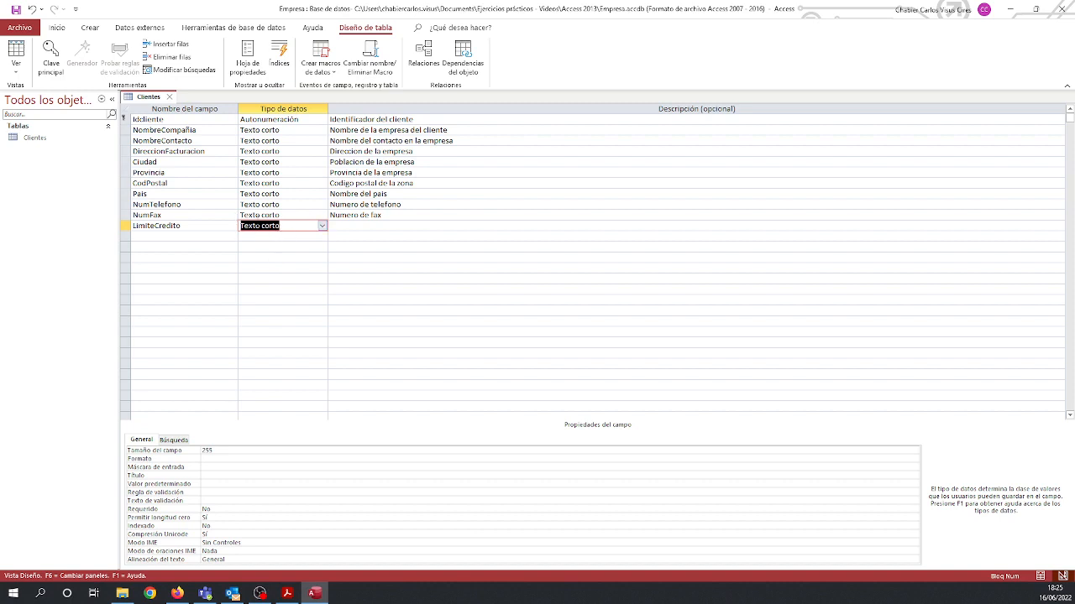
{"action": "left_click", "coordinate": [322, 227]}
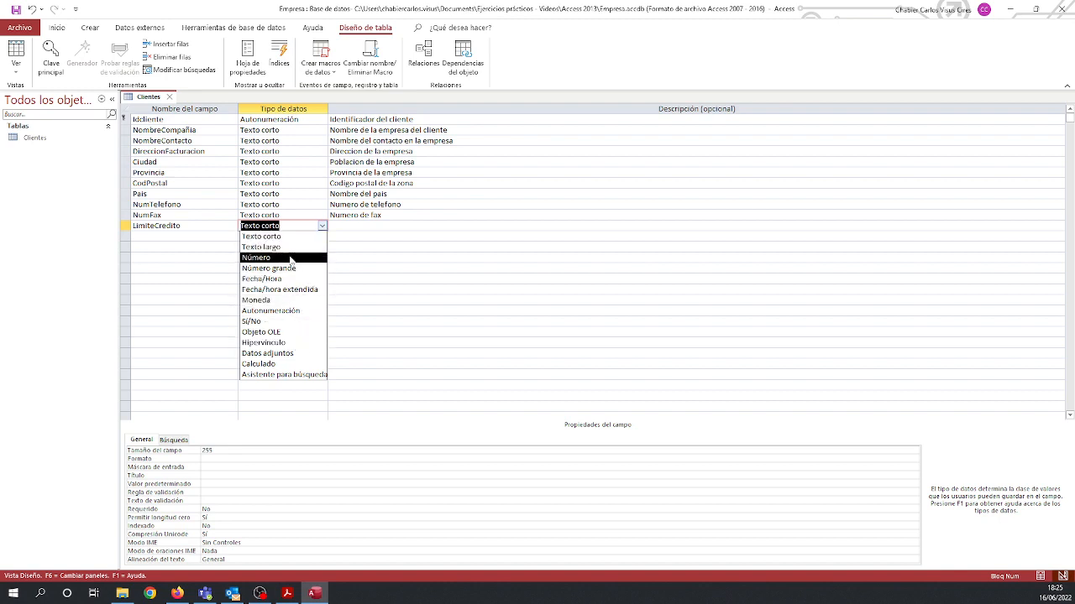
{"action": "left_click", "coordinate": [268, 300]}
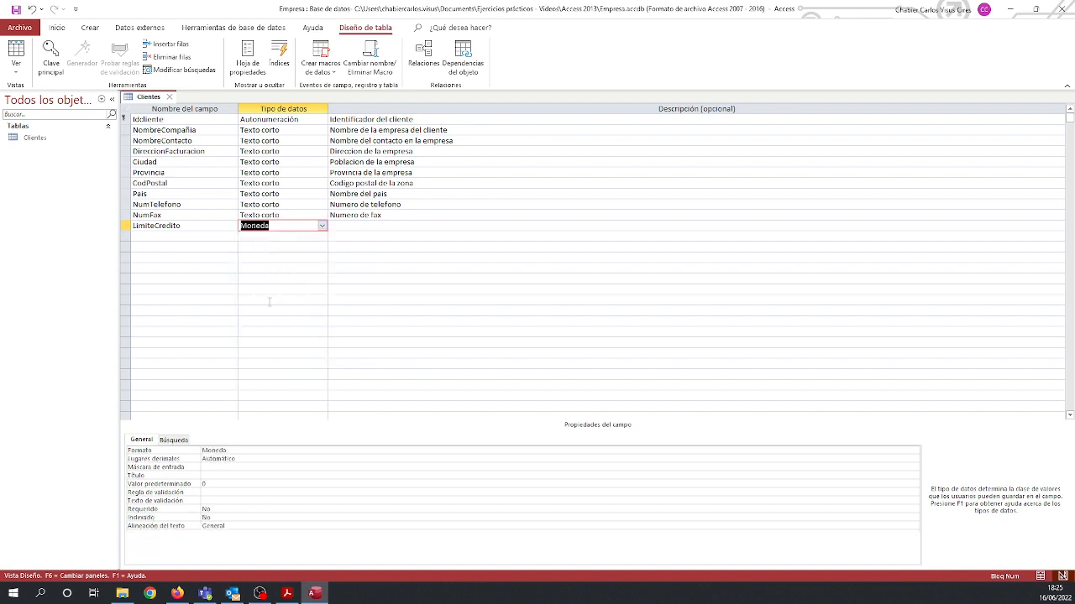
Enter "Maximo credito permitido" as the description of the LimiteCredito field.
{"action": "left_click", "coordinate": [349, 225]}
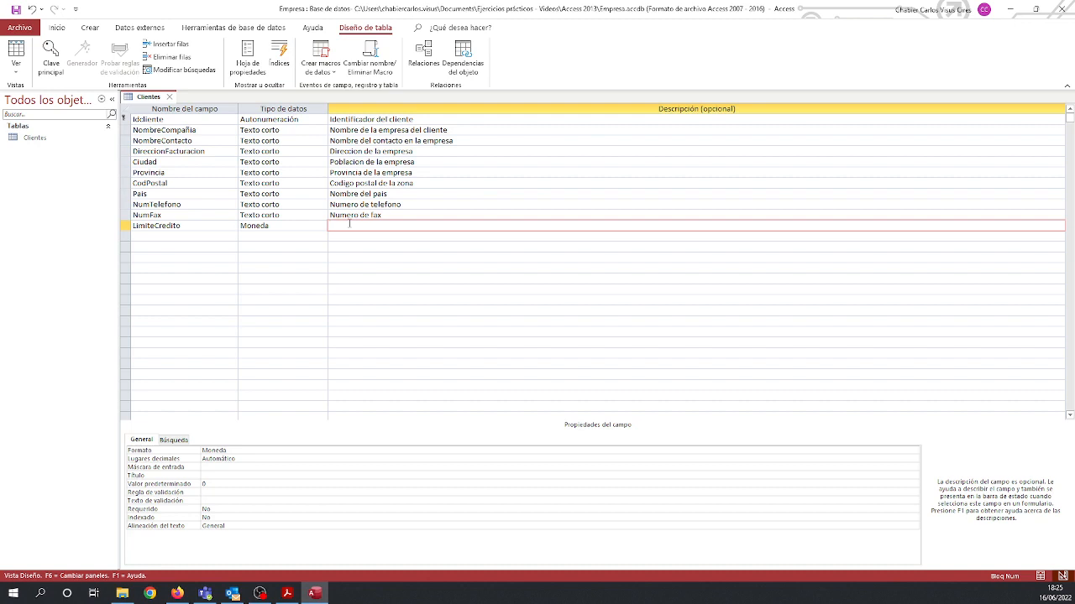
{"action": "type", "text": "Maximo credito permitido"}
{"action": "key", "text": "Return"}
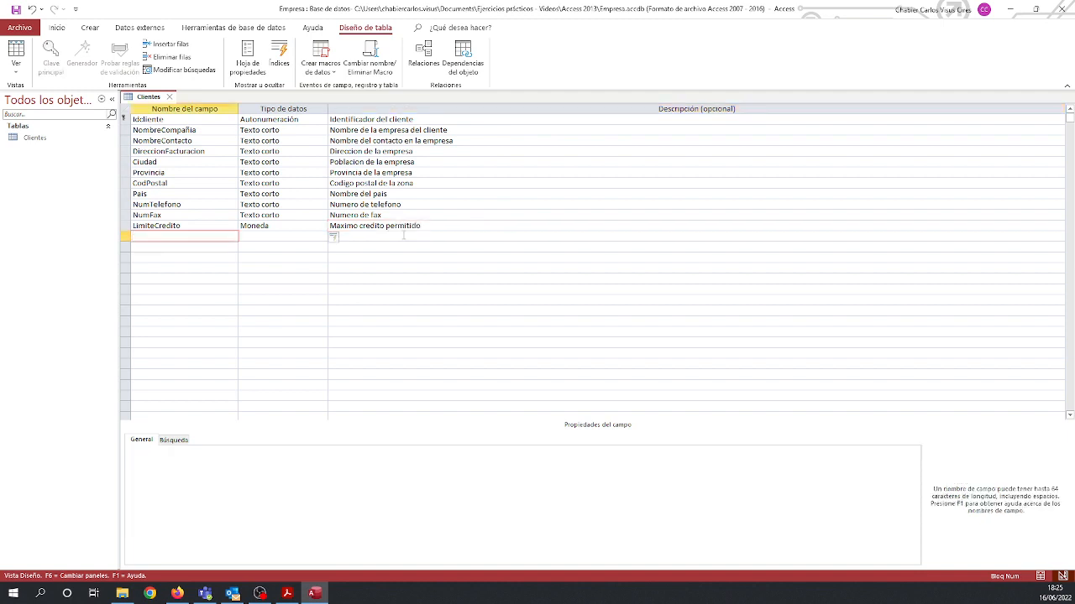
Add a field CtdadDebida with the data type Moneda and the description "Cantidad total debida".
{"action": "type", "text": "CtdadDebida"}
{"action": "key", "text": "Return"}
{"action": "type", "text": "moneda"}
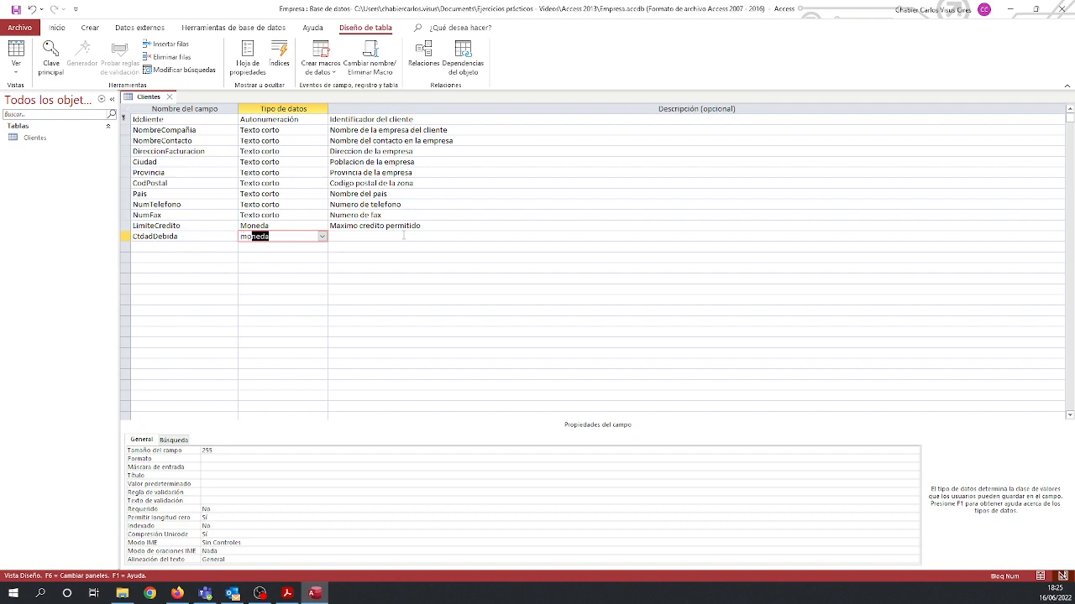
{"action": "key", "text": "Return"}
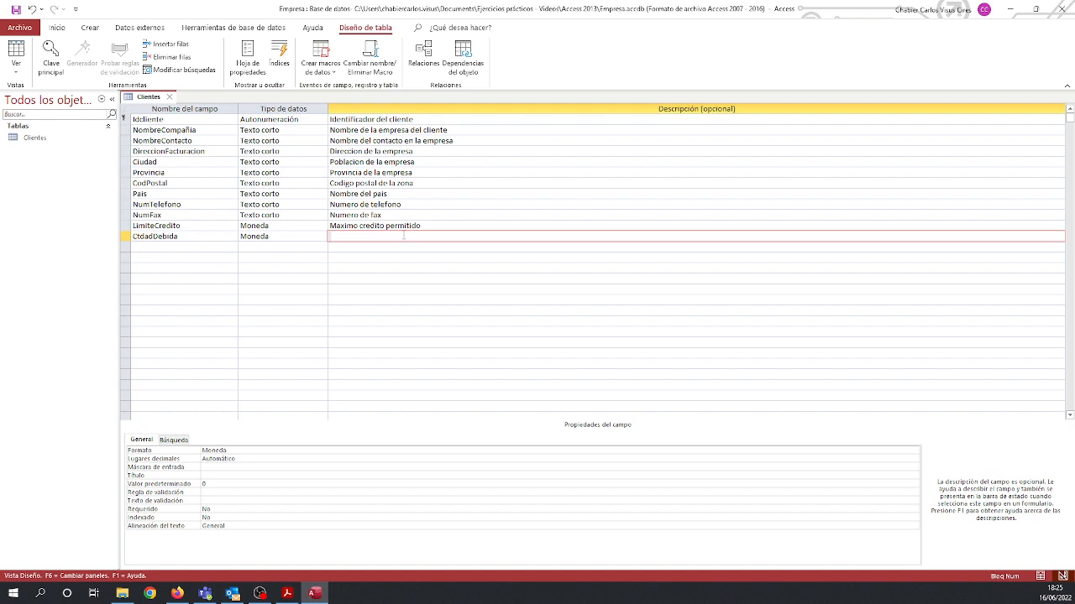
{"action": "type", "text": "Cantidad total debida"}
{"action": "key", "text": "Return"}
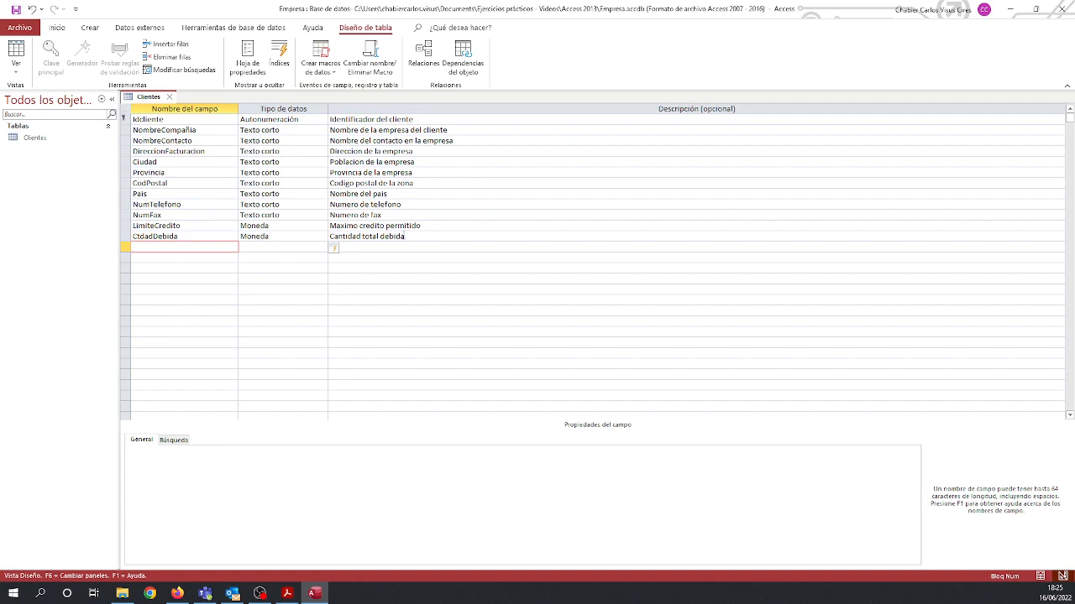
Add a field FechaUltPago with the data type Fecha/Hora and the description "Fecha del ultimo pago".
{"action": "type", "text": "FechaUltPago"}
{"action": "key", "text": "Return"}
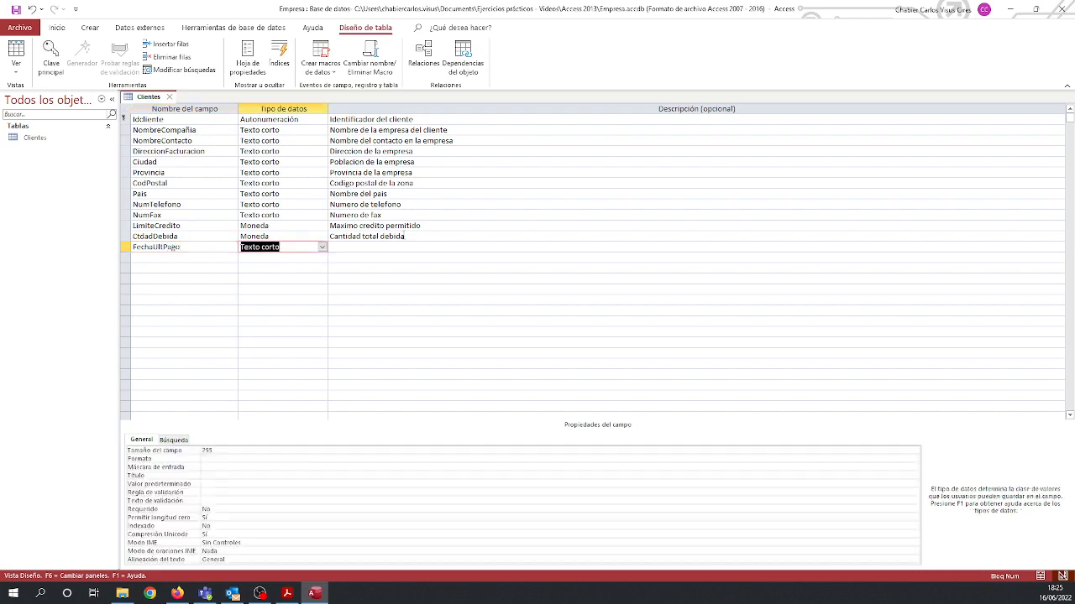
{"action": "left_click", "coordinate": [321, 246]}
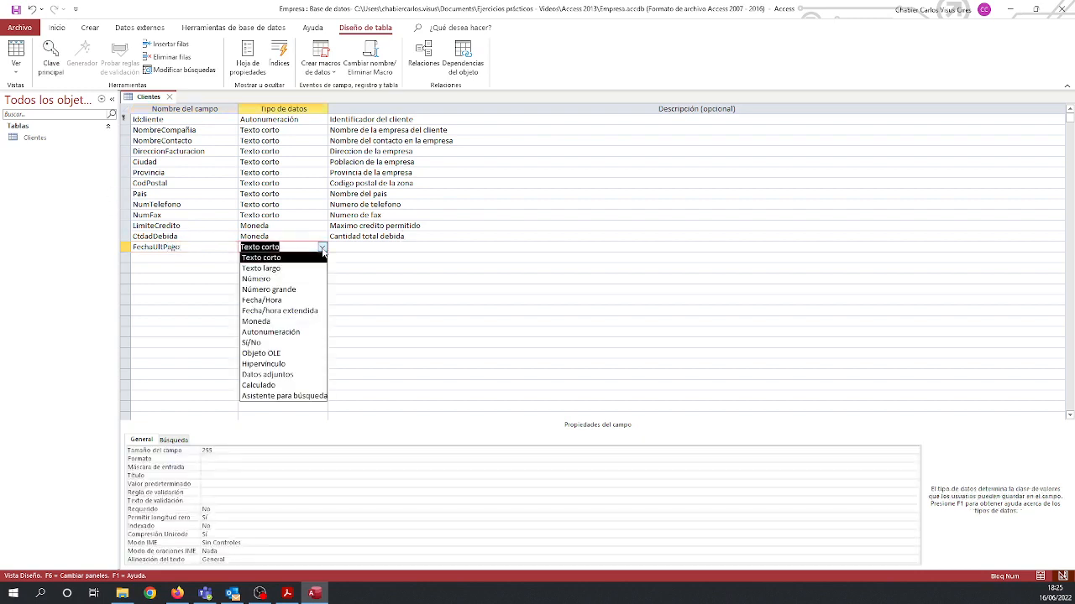
{"action": "left_click", "coordinate": [286, 300]}
{"action": "key", "text": "Return"}
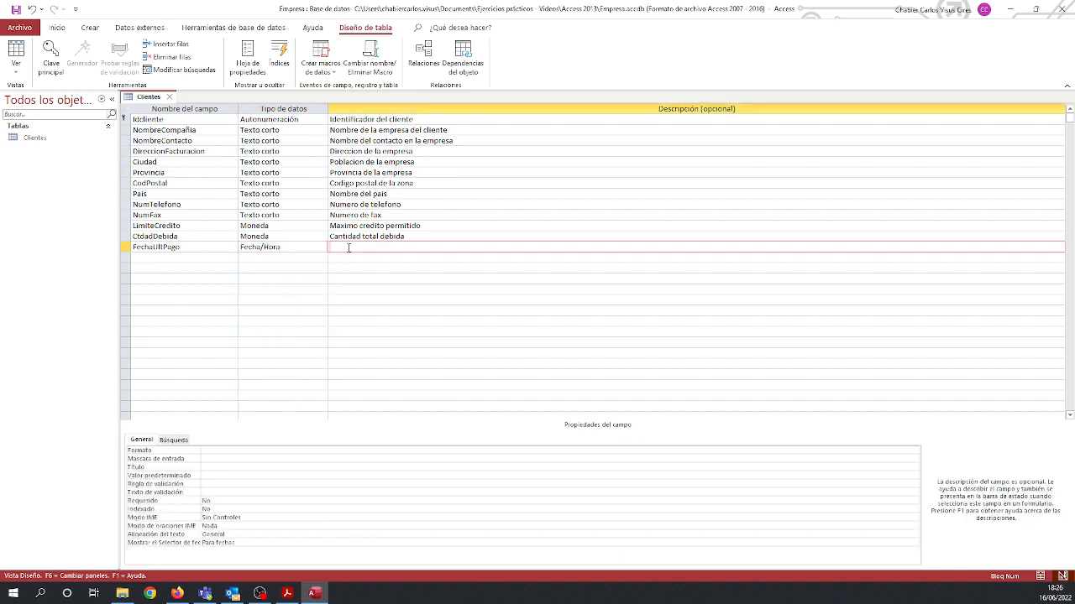
{"action": "type", "text": "Fecha del ultimo pago"}
Close the Clientes table, saving its design changes, and select it among the database's tables.
{"action": "left_click", "coordinate": [168, 97]}
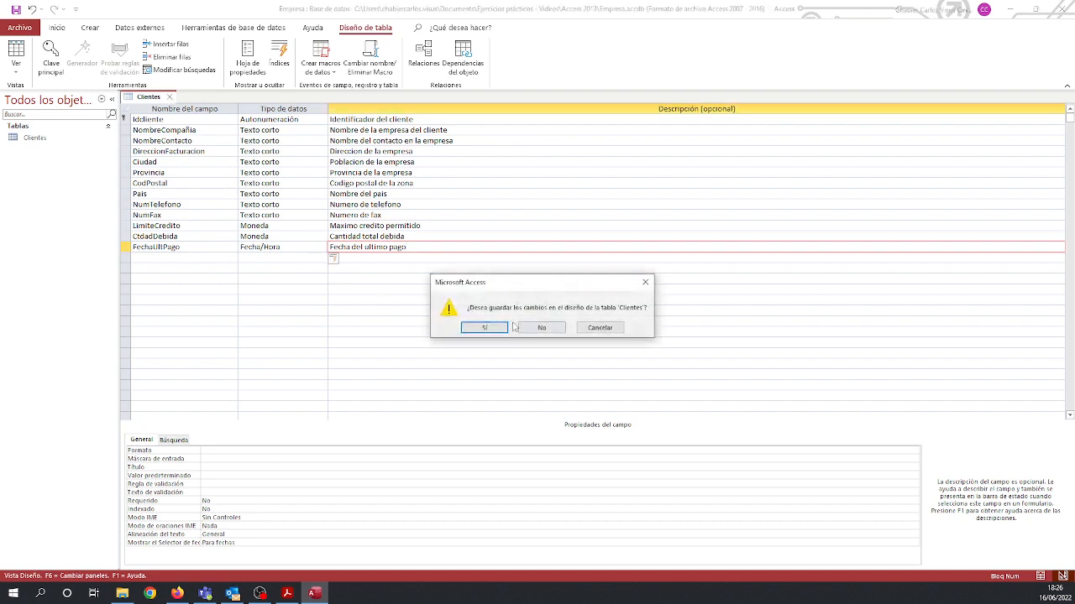
{"action": "left_click", "coordinate": [478, 329]}
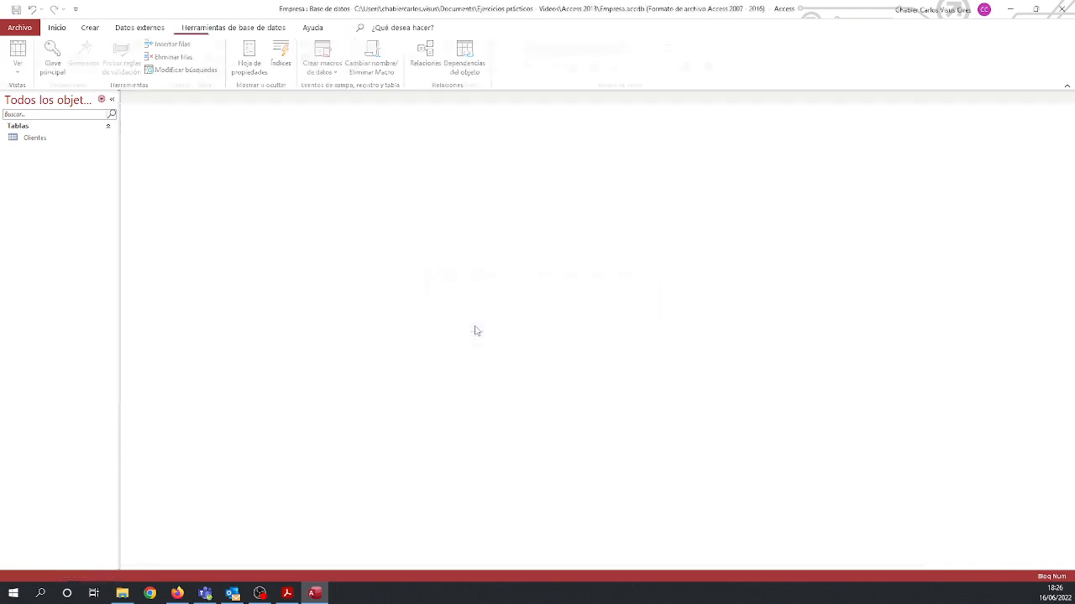
{"action": "left_click", "coordinate": [26, 140]}
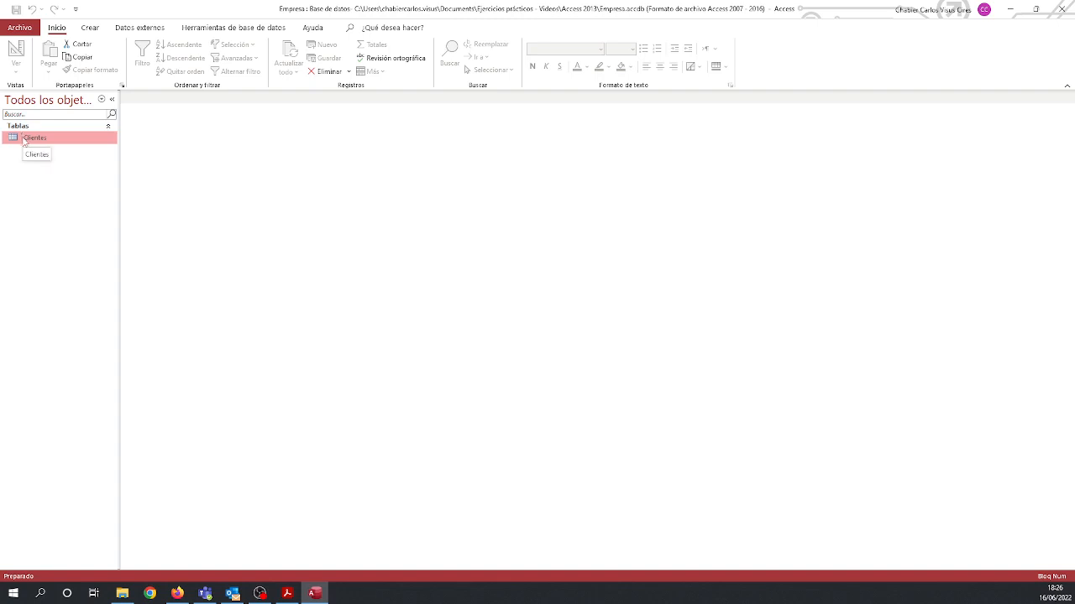
Open the Clientes table in Design view and review the data types available for the client identifier field.
{"action": "right_click", "coordinate": [25, 140]}
{"action": "left_click", "coordinate": [59, 161]}
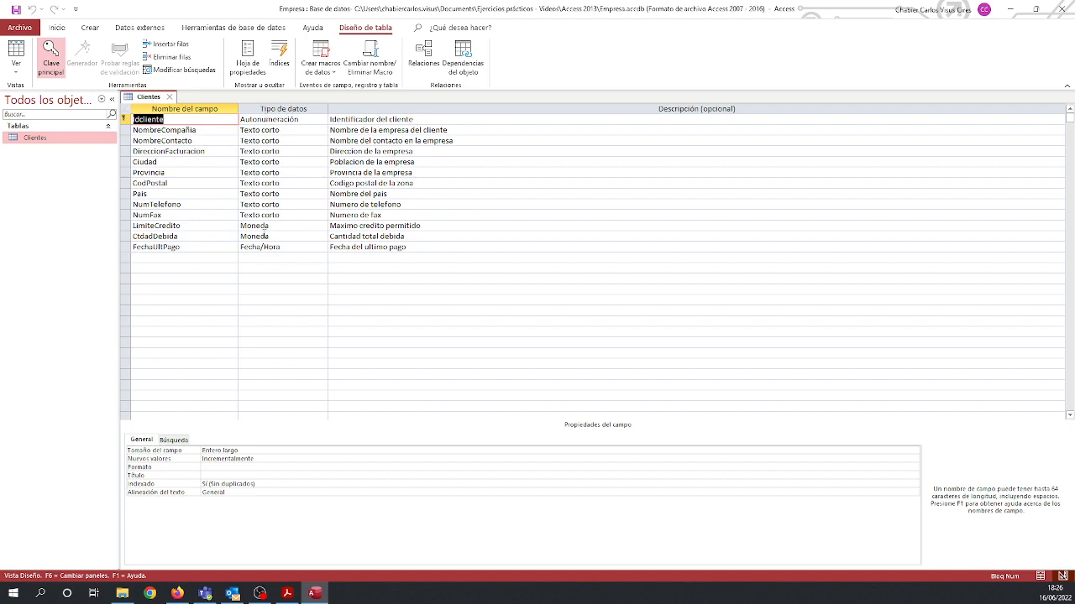
{"action": "left_click", "coordinate": [312, 120]}
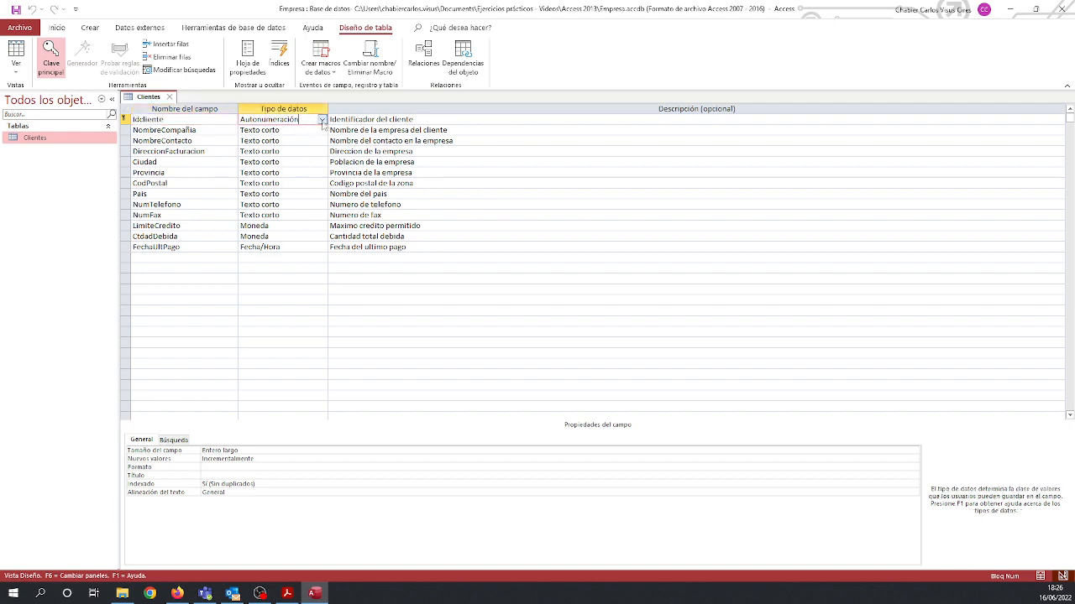
{"action": "left_click", "coordinate": [322, 120]}
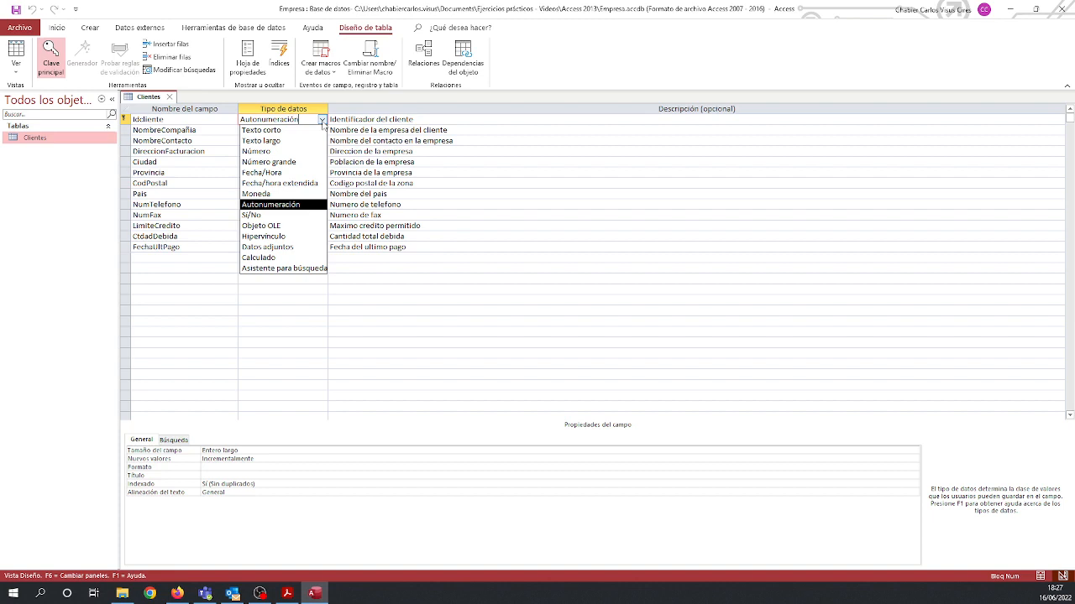
{"action": "left_click", "coordinate": [322, 121]}
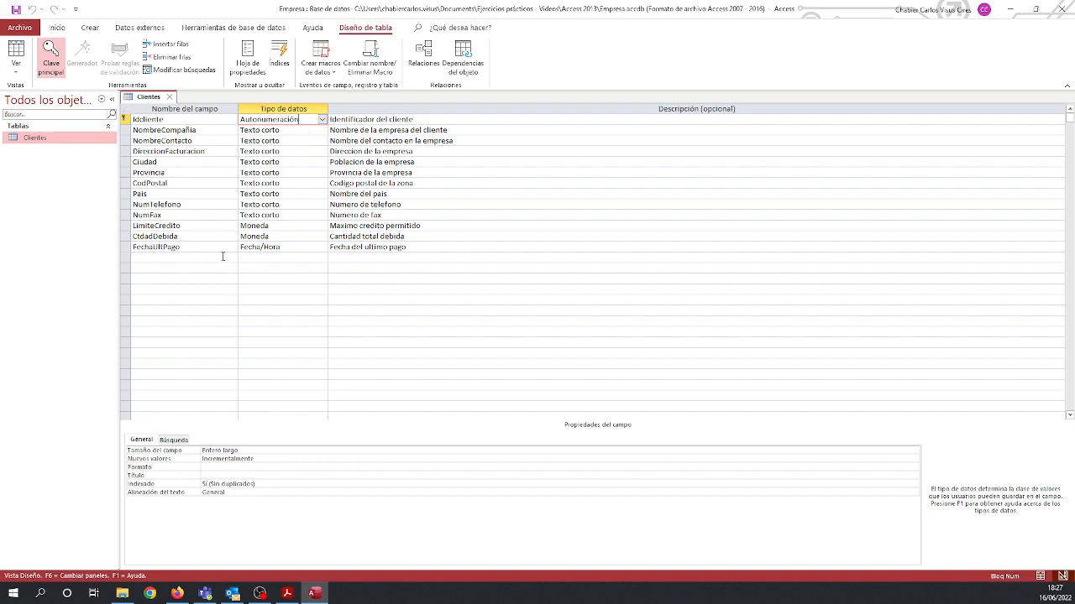
Inspect the field properties, including the field size, of the NombreCompañia and Pais fields.
{"action": "left_click", "coordinate": [266, 131]}
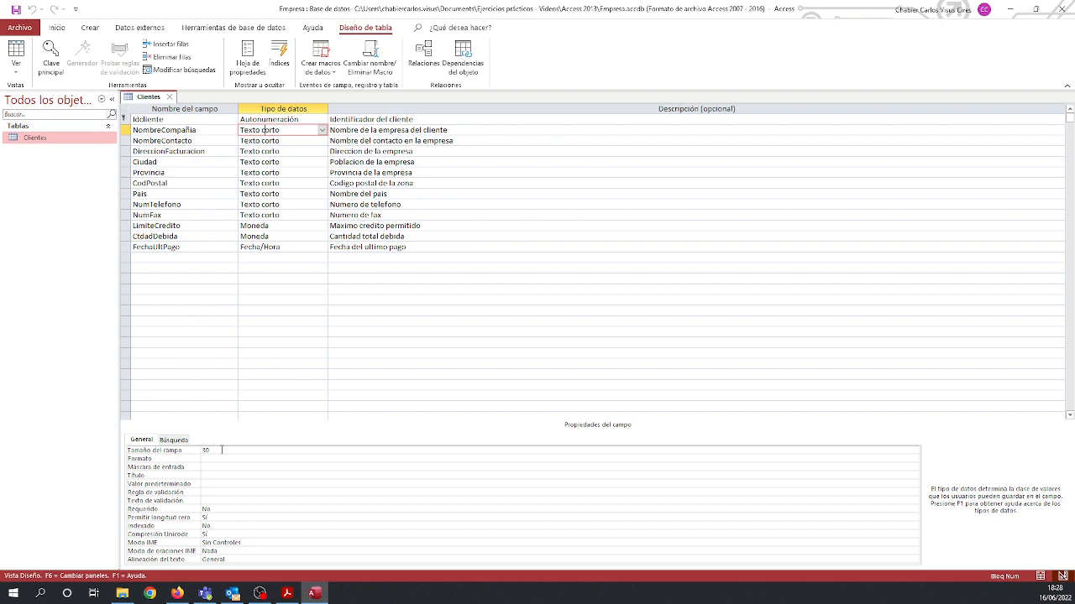
{"action": "key", "text": "shift+Tab"}
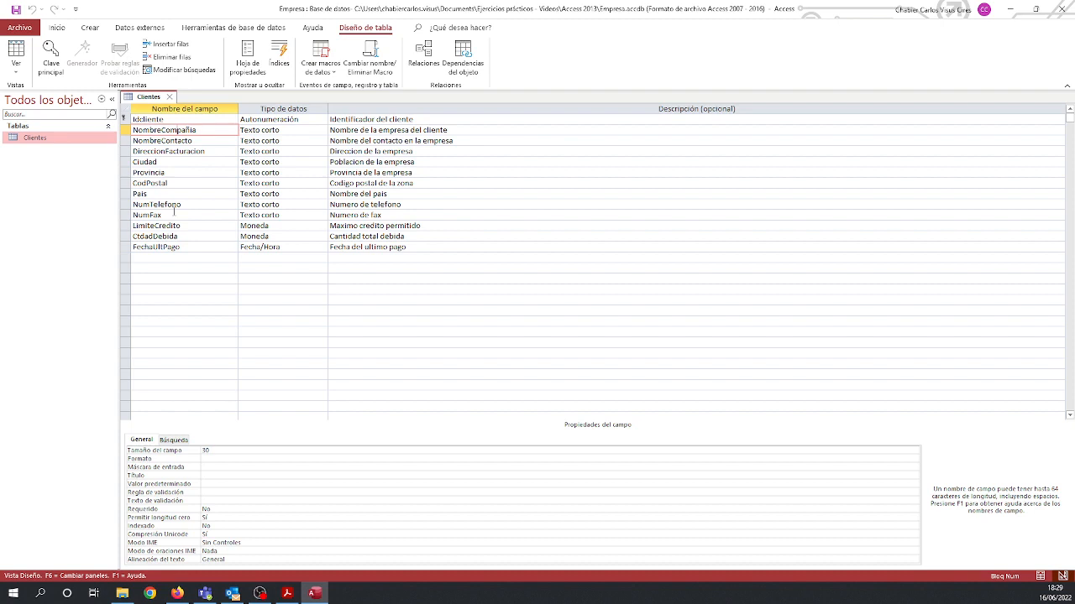
{"action": "left_click", "coordinate": [175, 194]}
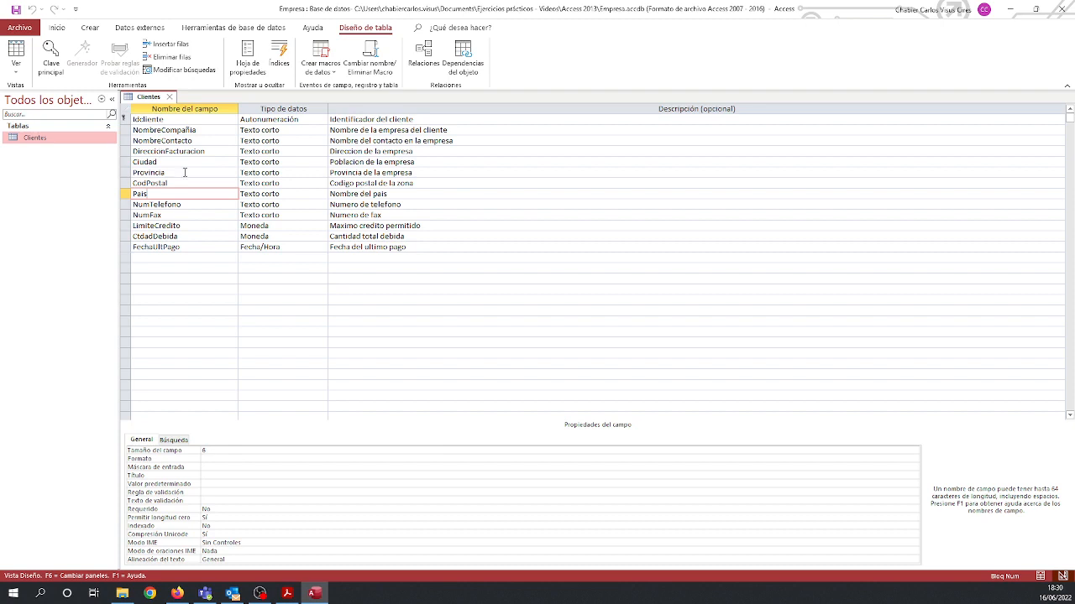
Rename the NombreCompañia field as nombre_compañia.
{"action": "left_click", "coordinate": [163, 130]}
{"action": "double_click", "coordinate": [163, 130]}
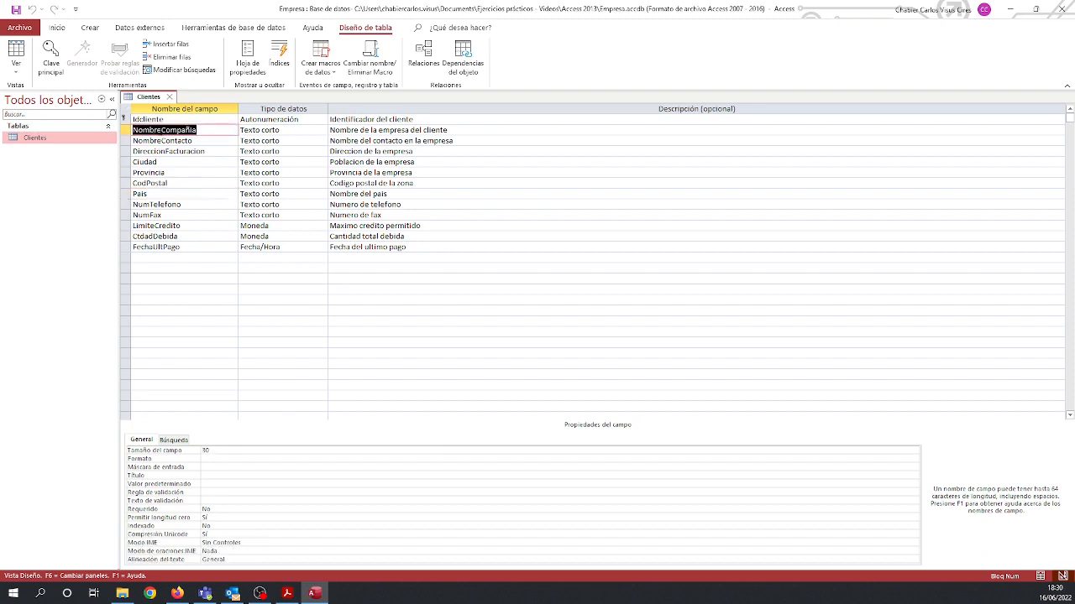
{"action": "type", "text": "nombre"}
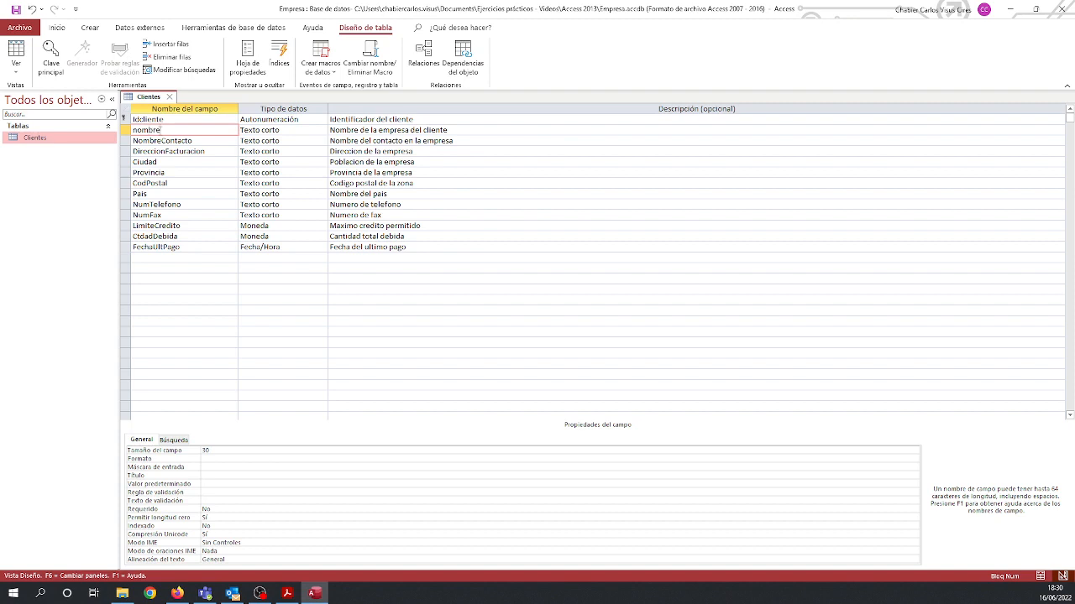
{"action": "type", "text": "_compañia"}
{"action": "key", "text": "Tab"}
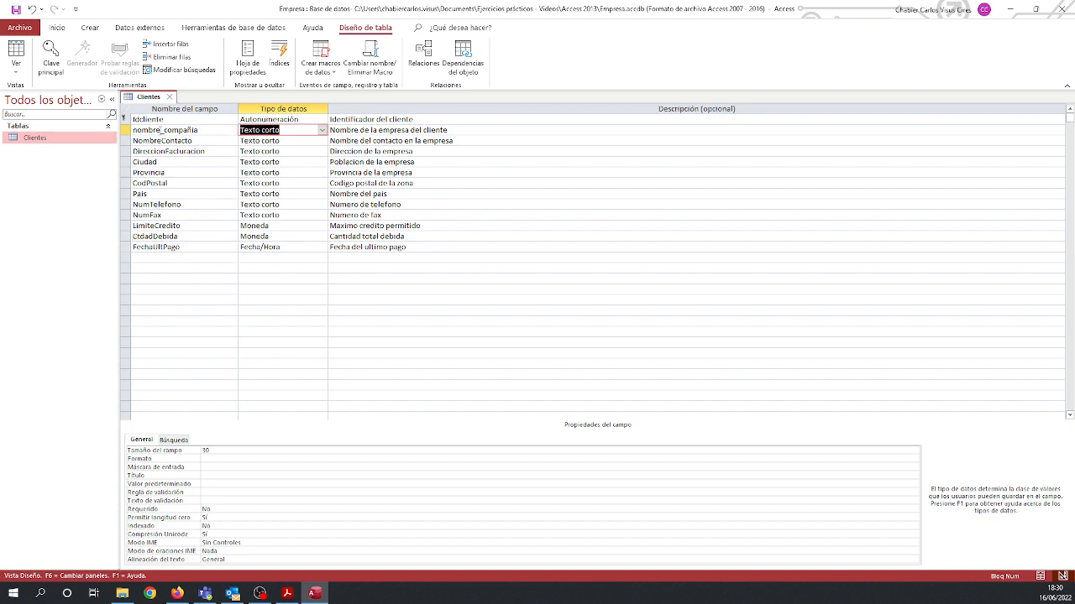
Change the nombre_compañia field's name back to NombreCompañia, removing the underscore and capitalizing both words.
{"action": "left_click", "coordinate": [152, 171]}
{"action": "left_click", "coordinate": [159, 131]}
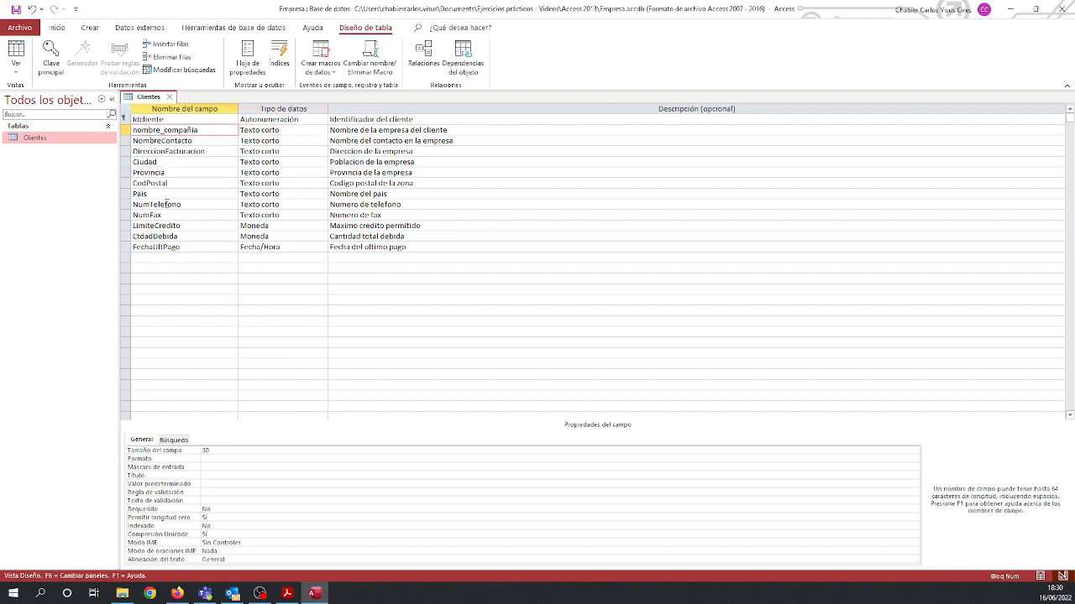
{"action": "key", "text": "BackSpace"}
{"action": "key", "text": "Delete"}
{"action": "type", "text": "C"}
{"action": "key", "text": "Delete"}
{"action": "type", "text": "N"}
{"action": "key", "text": "Tab"}
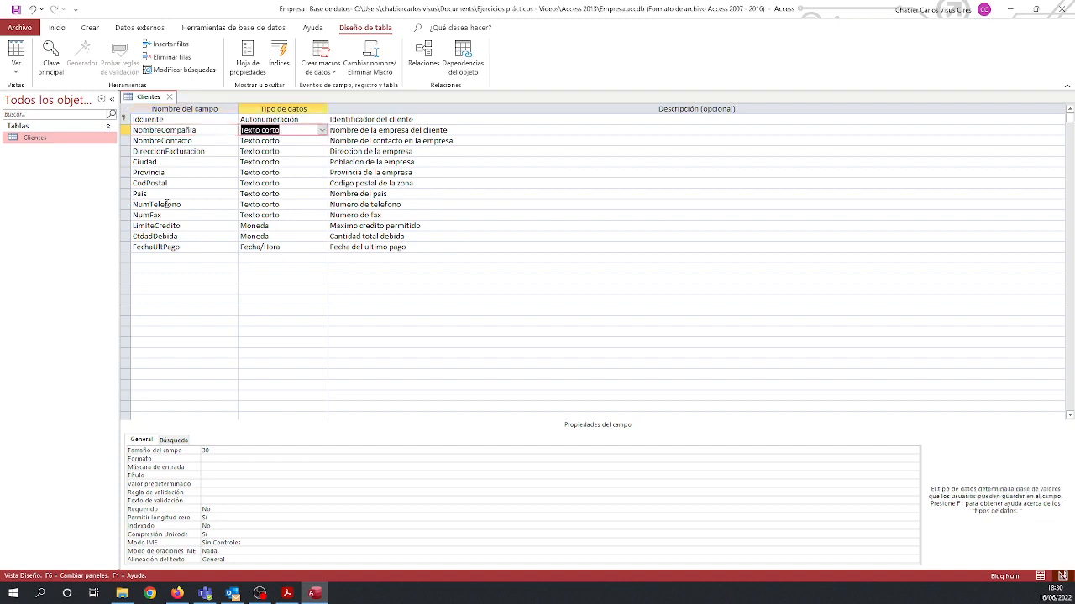
Examine the field sizes of the text fields in the Clientes table, from NombreCompañia down to NumTelefono.
{"action": "left_click", "coordinate": [177, 183]}
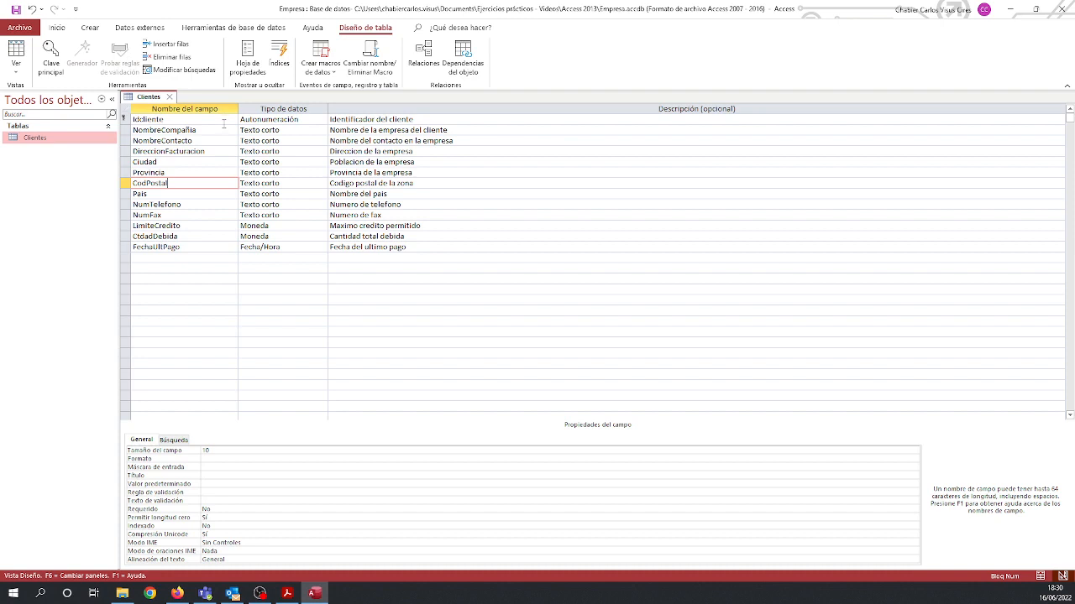
{"action": "left_click", "coordinate": [223, 129]}
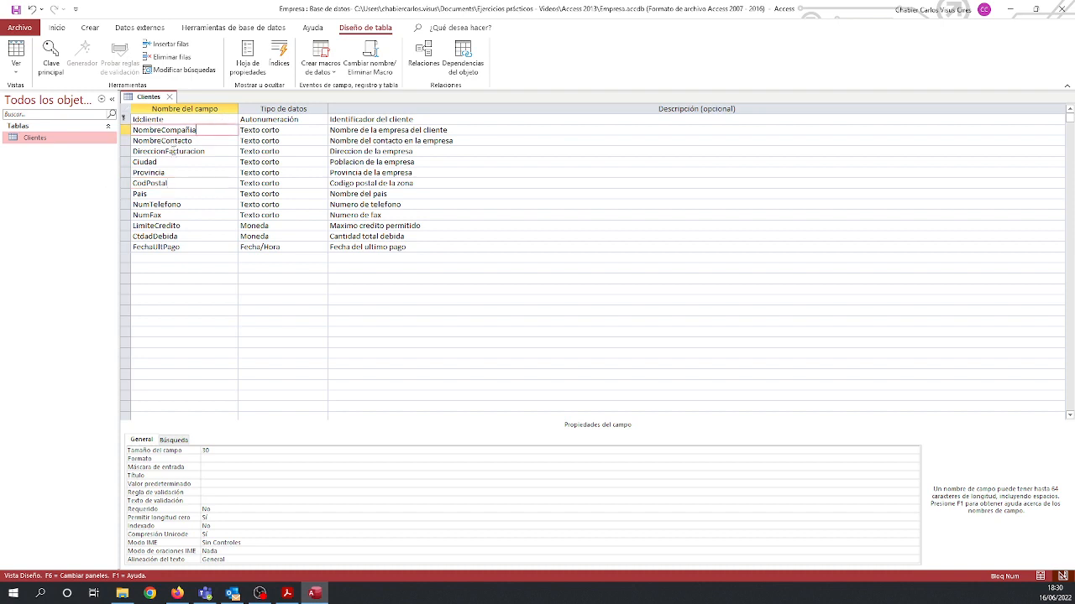
{"action": "left_click", "coordinate": [177, 140]}
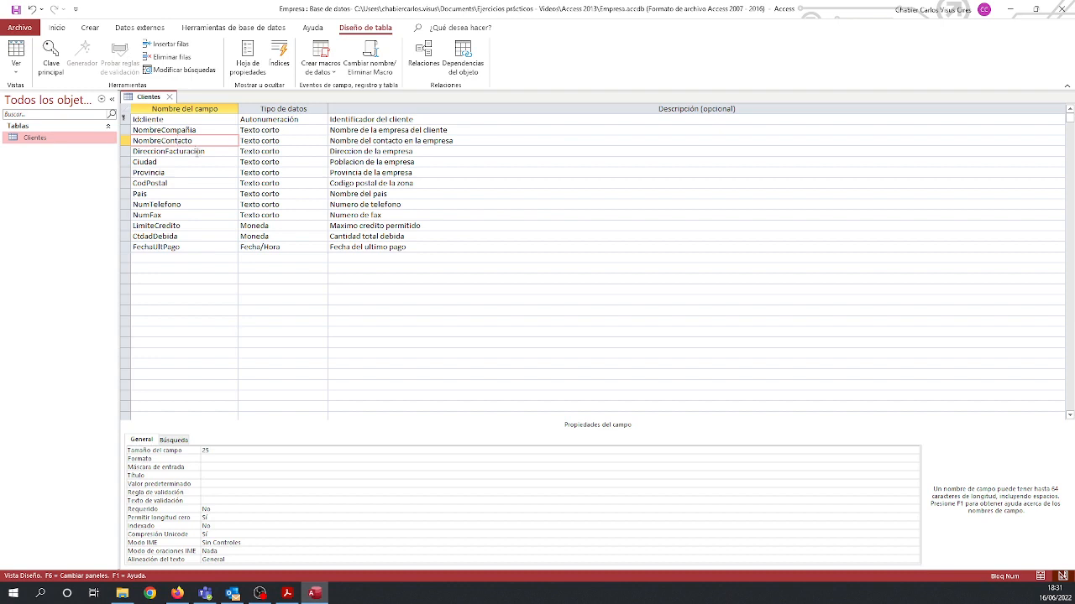
{"action": "left_click", "coordinate": [199, 152]}
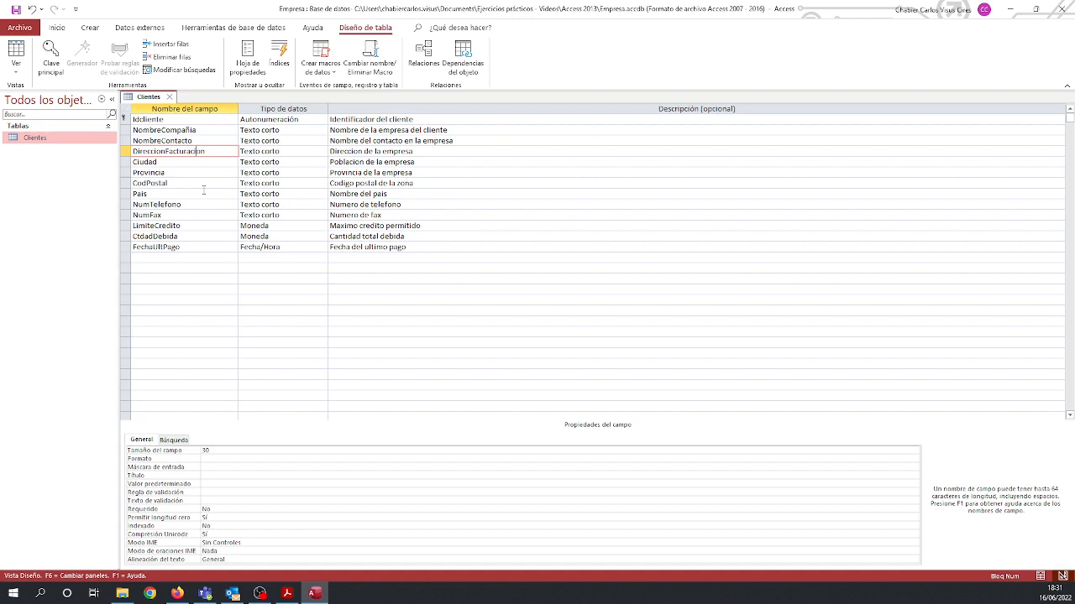
{"action": "left_click", "coordinate": [204, 162]}
{"action": "left_click", "coordinate": [199, 174]}
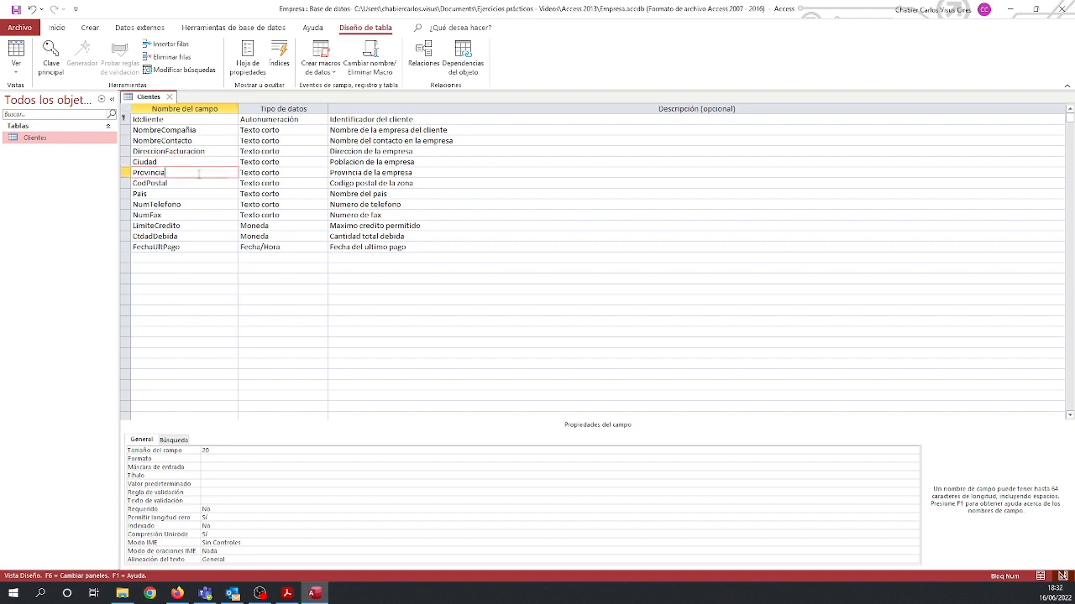
{"action": "left_click", "coordinate": [199, 183]}
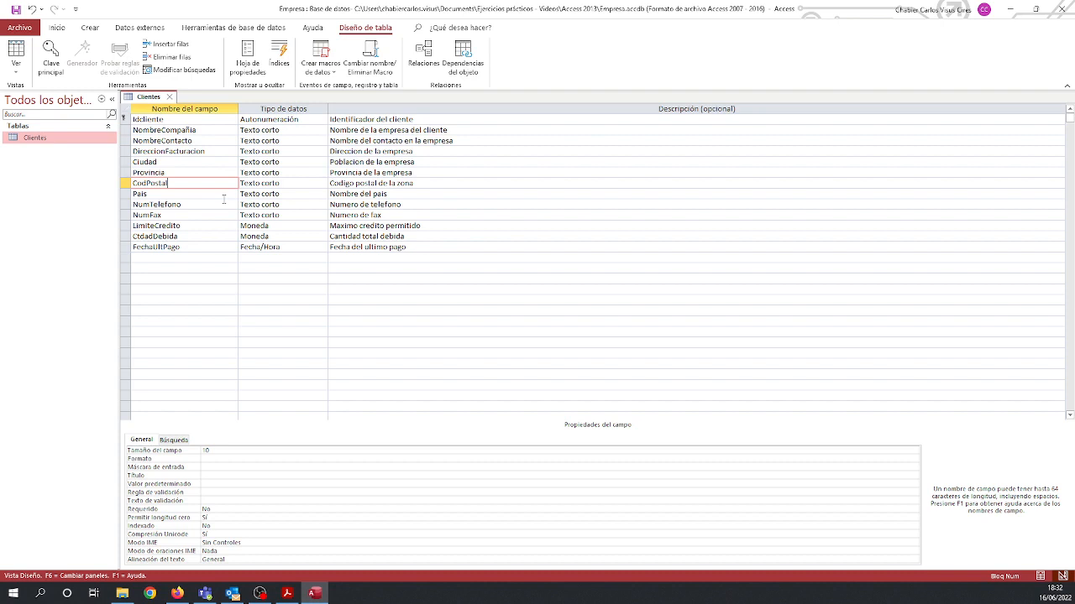
{"action": "left_click", "coordinate": [220, 196]}
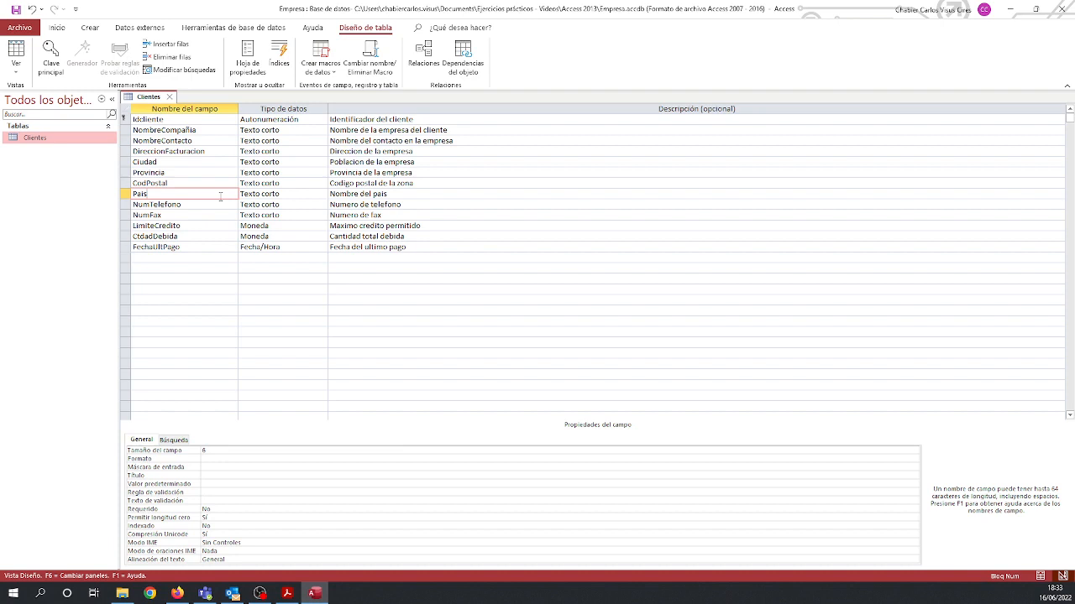
{"action": "key", "text": "Down"}
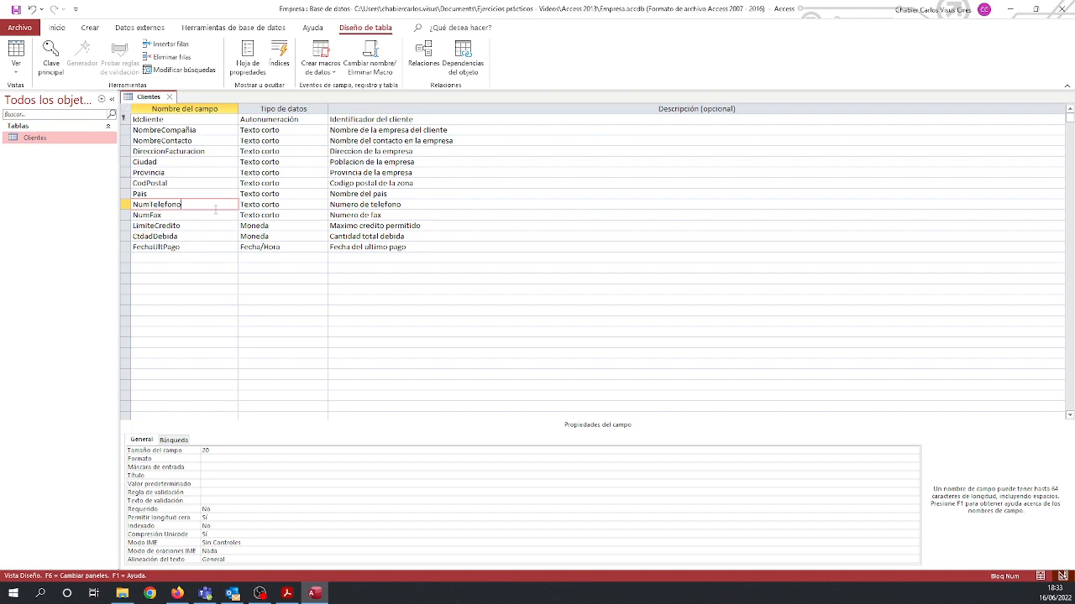
{"action": "left_click", "coordinate": [256, 595]}
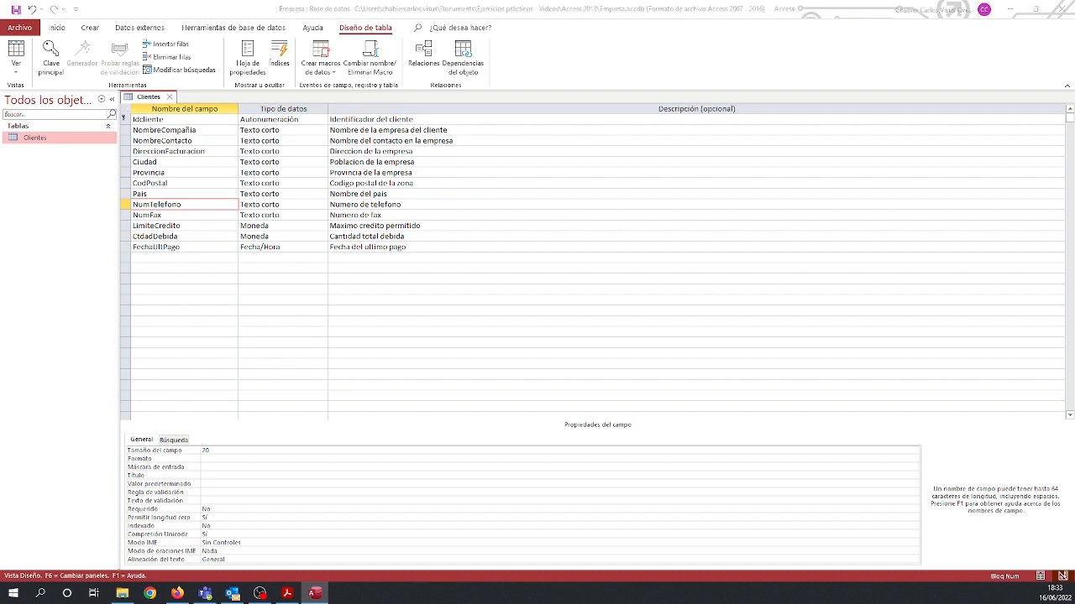